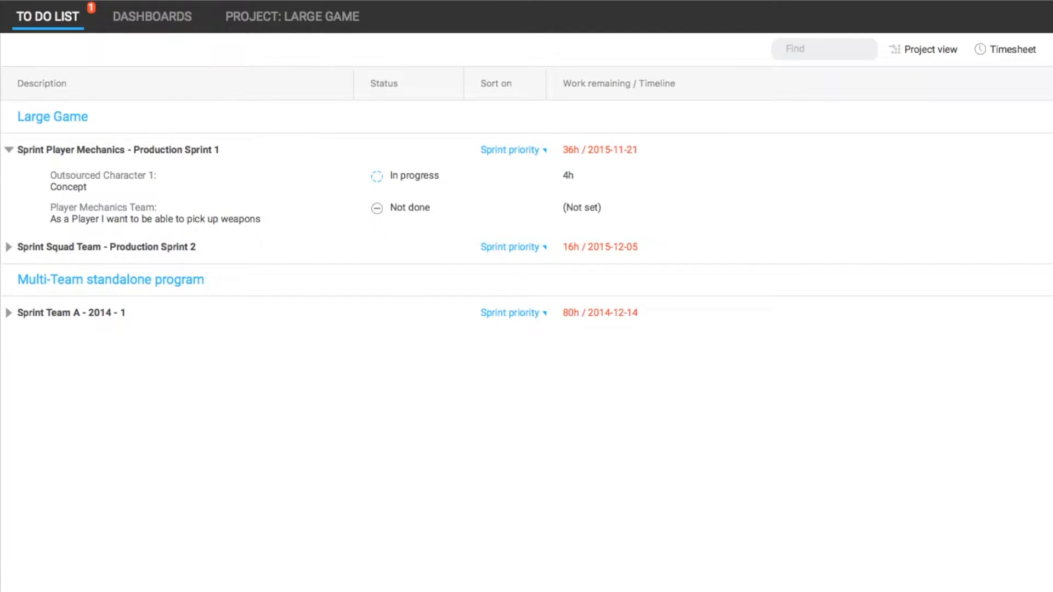
Go to "As a Player I want to be able to pick up weapons" in the project plan and create four unnamed subitems under it.
left_click(155, 215)
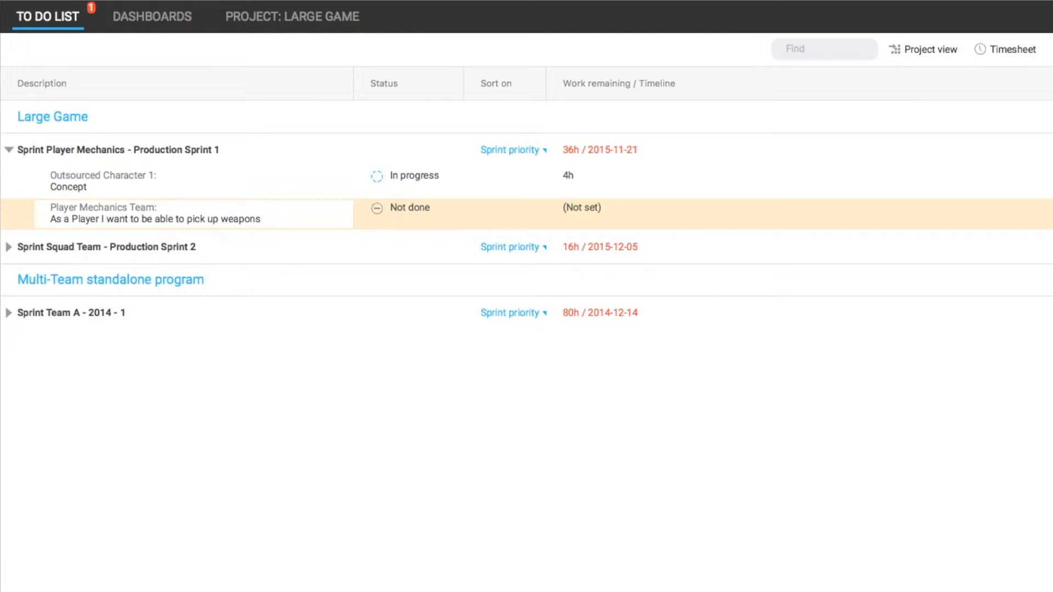
key("ctrl+g")
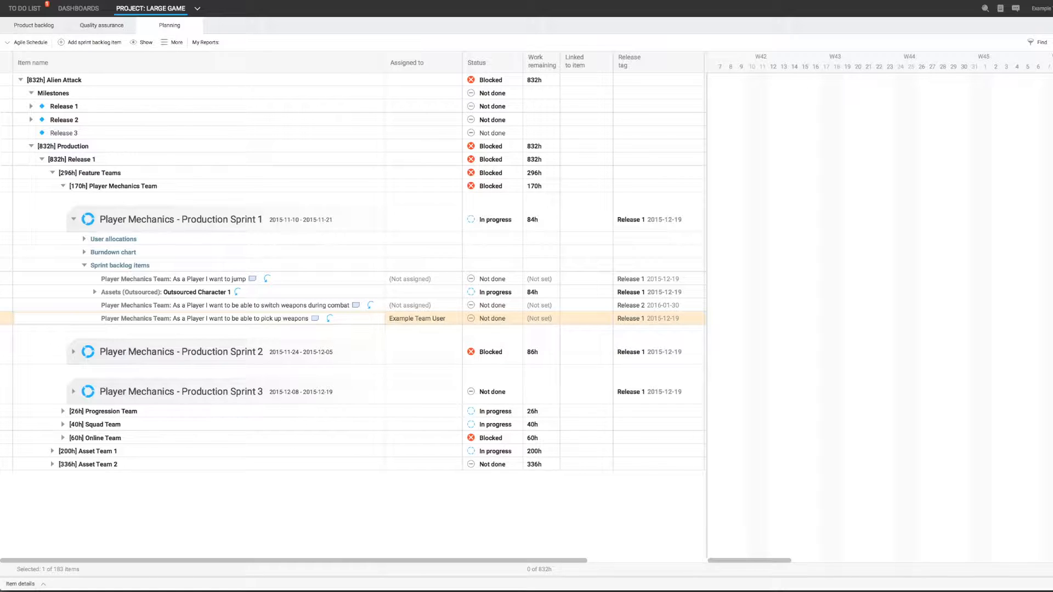
key("ctrl+shift+n")
key("ctrl+n")
key("ctrl+n")
key("ctrl+n")
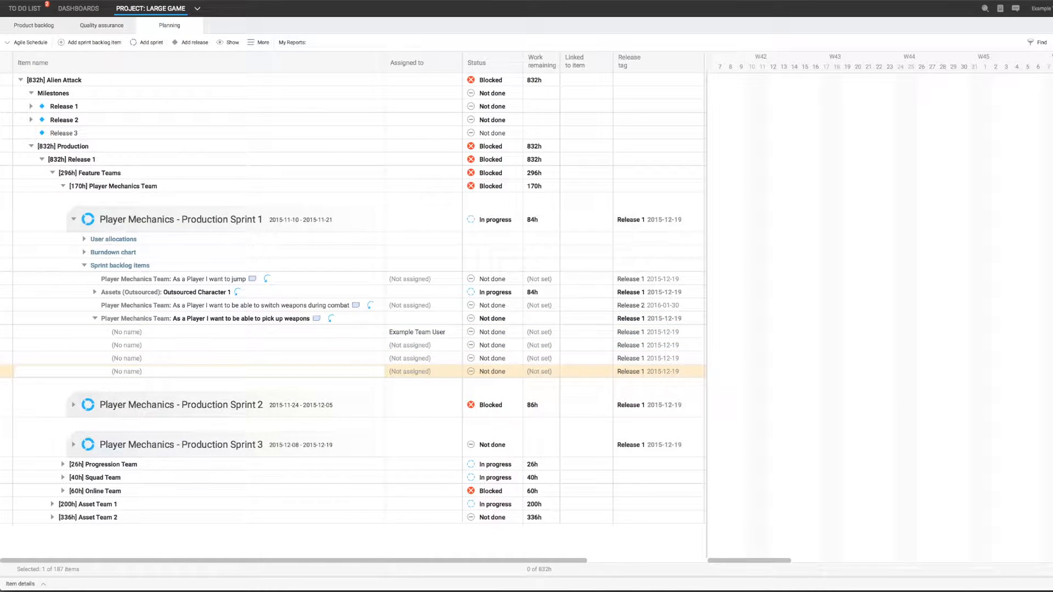
Bring the Release 1 milestone and Player Mechanics - Production Sprint 1 into view on the timeline.
left_click(64, 106)
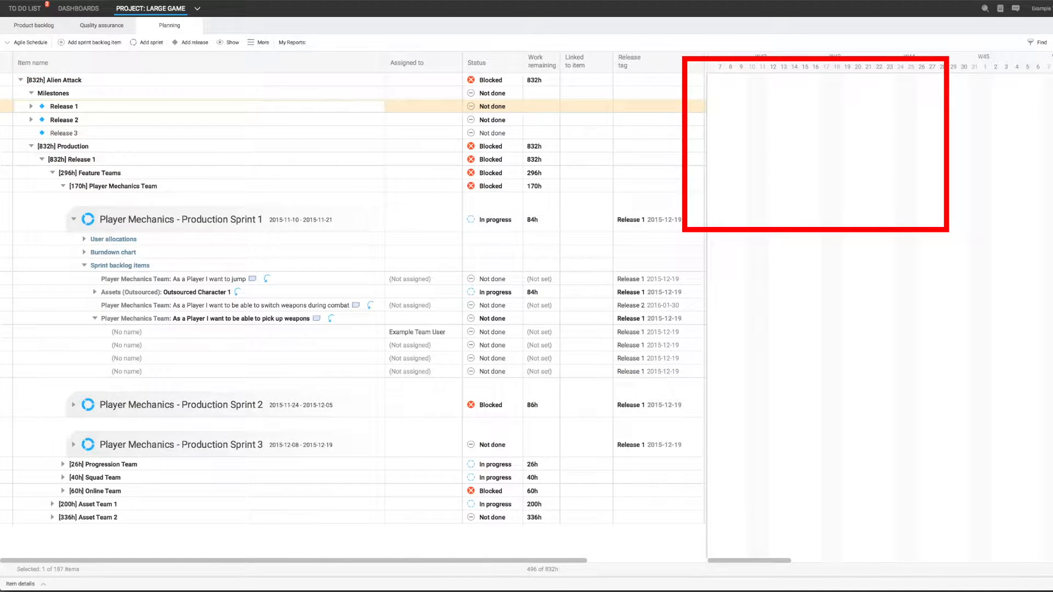
key("ctrl+s")
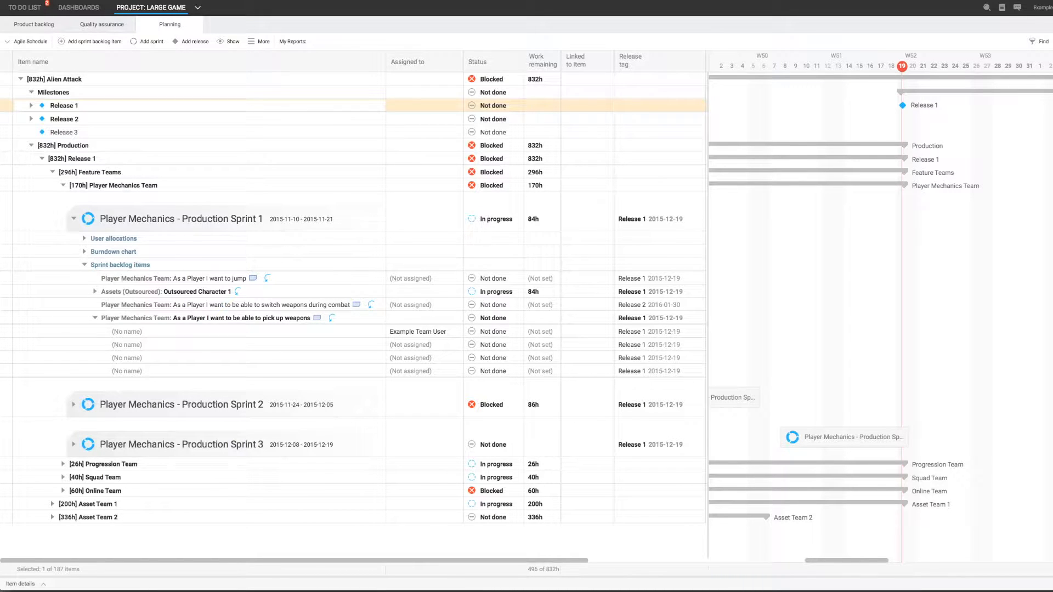
left_click(165, 219)
key("ctrl+s")
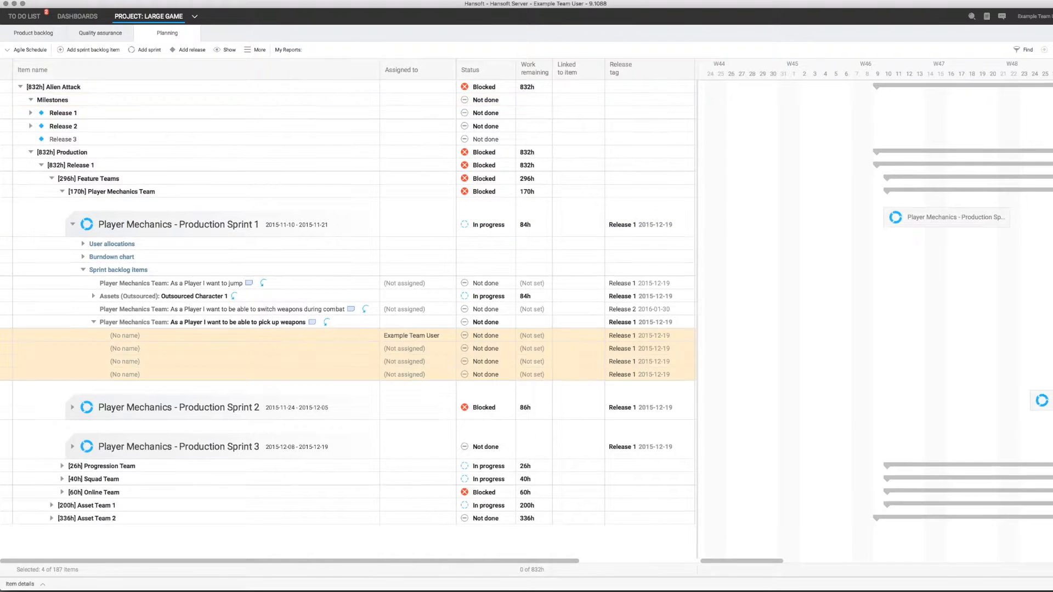
Batch edit the four unnamed subitems, setting their work remaining to 1d.
left_click(21, 584)
scroll(115, 555, "down", 3)
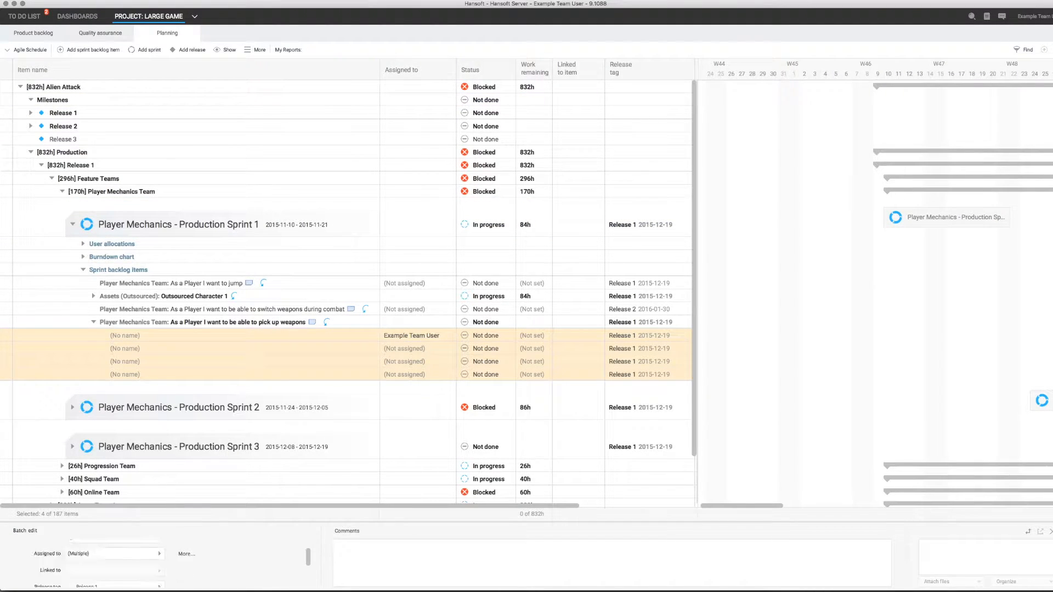
left_click(142, 571)
type("1d")
key("Return")
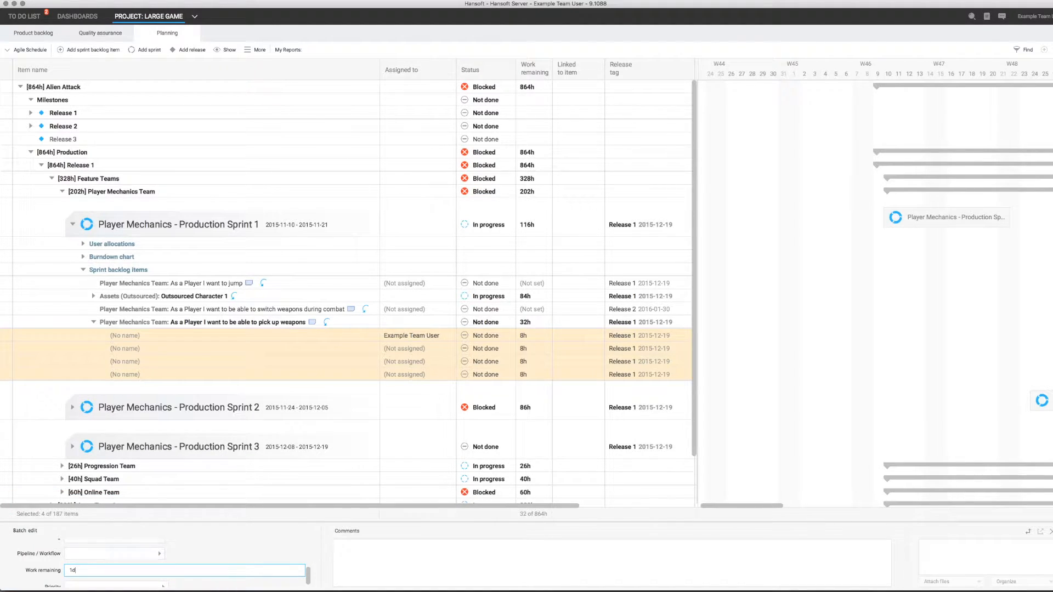
Enlarge the batch edit details pane and dock it vertically beside the timeline.
left_click(403, 521)
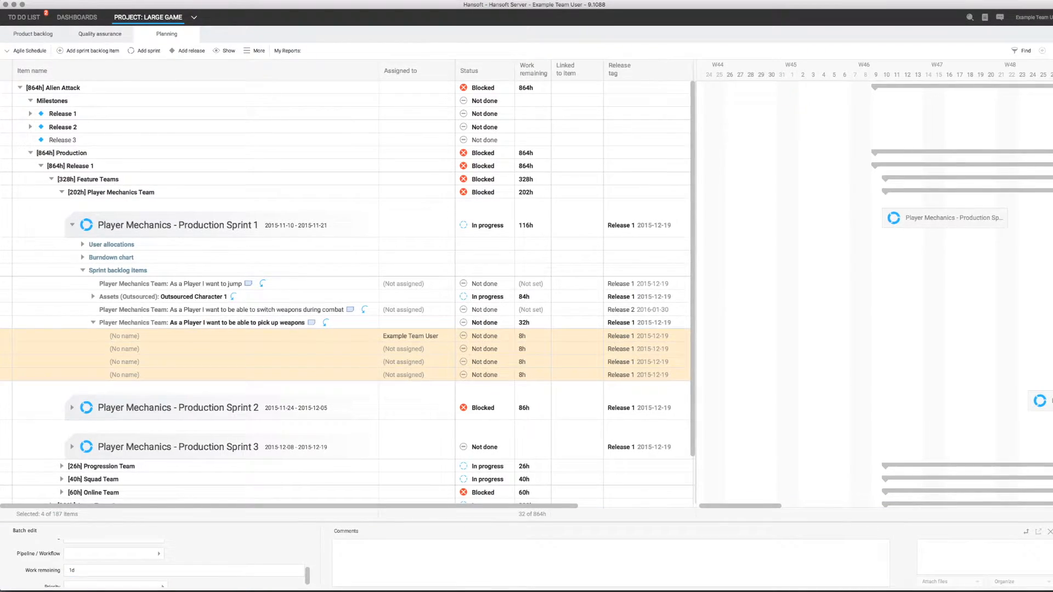
left_click_drag(403, 521, 403, 445)
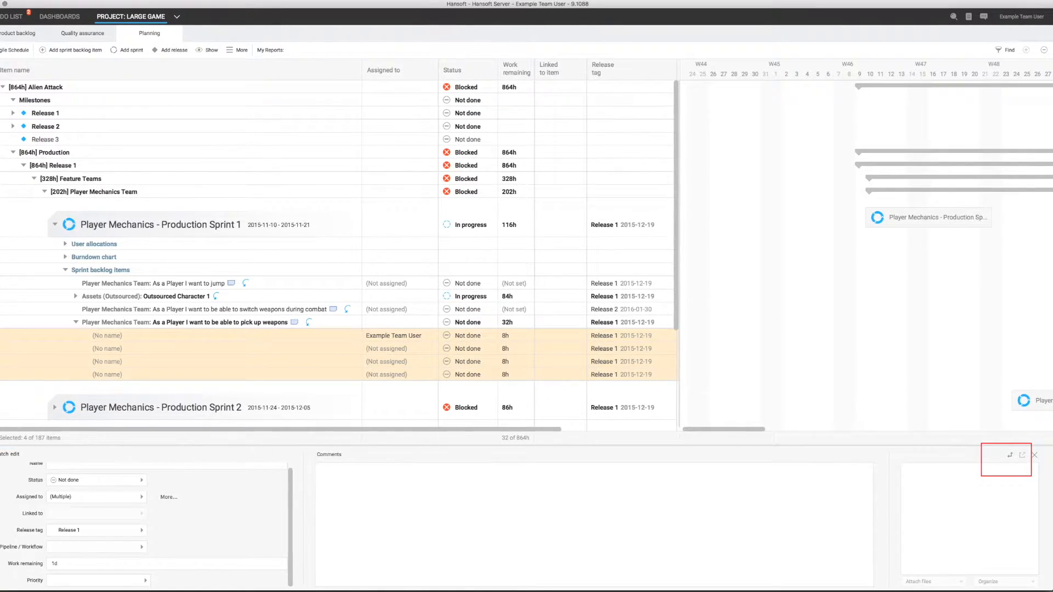
left_click(1009, 455)
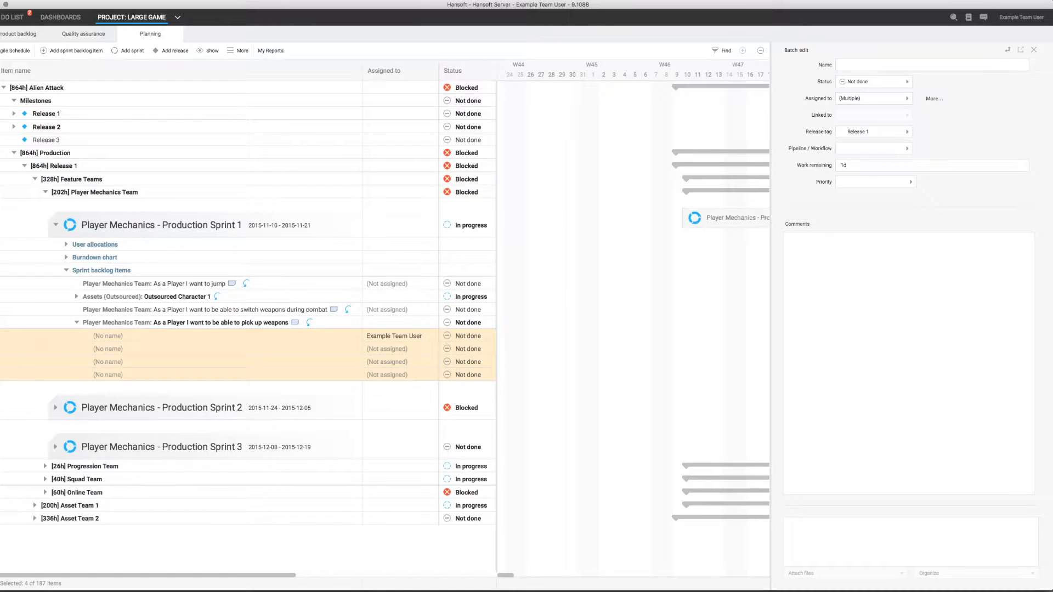
left_click(1008, 49)
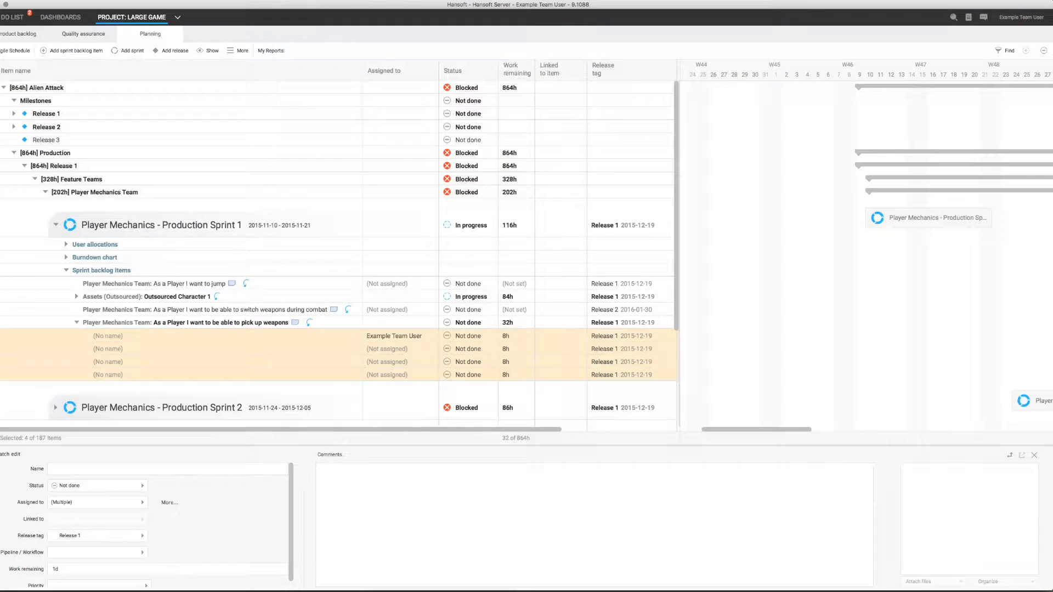
left_click(1010, 456)
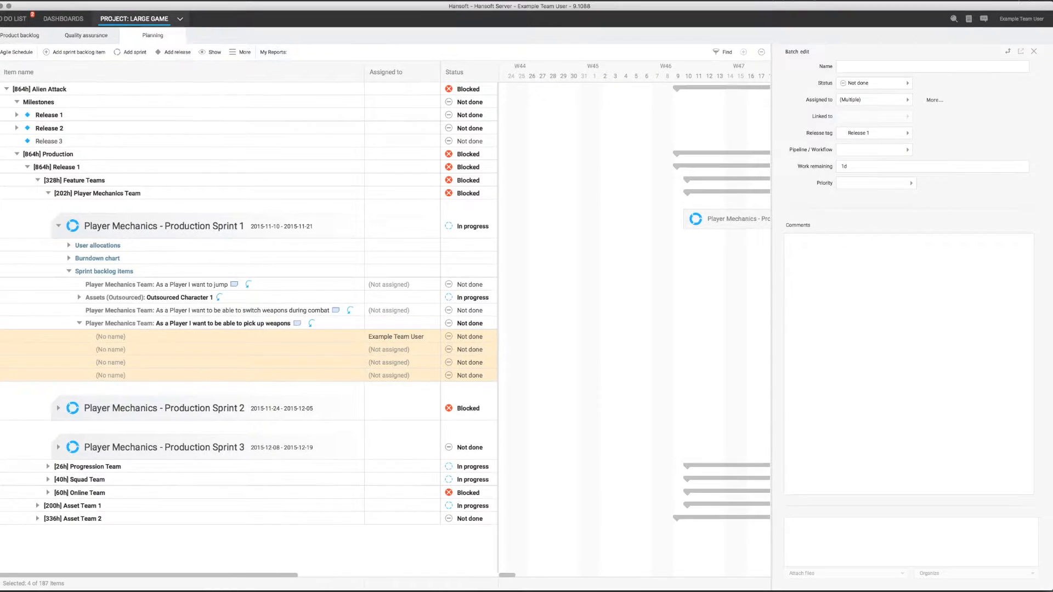
left_click(177, 17)
left_click(125, 53)
left_click_drag(117, 91, 118, 31)
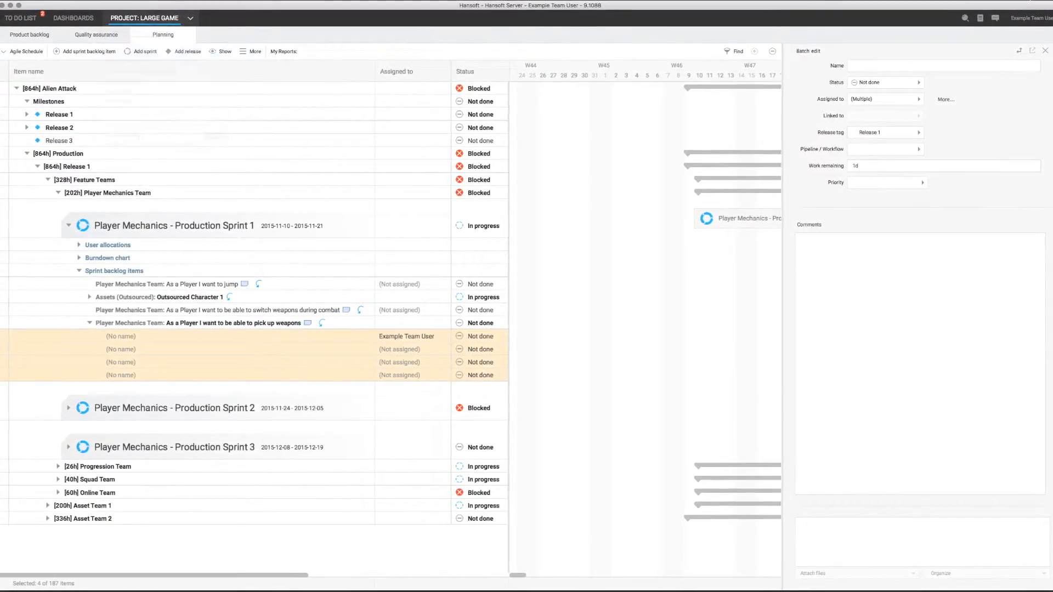
left_click(123, 51)
left_click(164, 17)
left_click(122, 41)
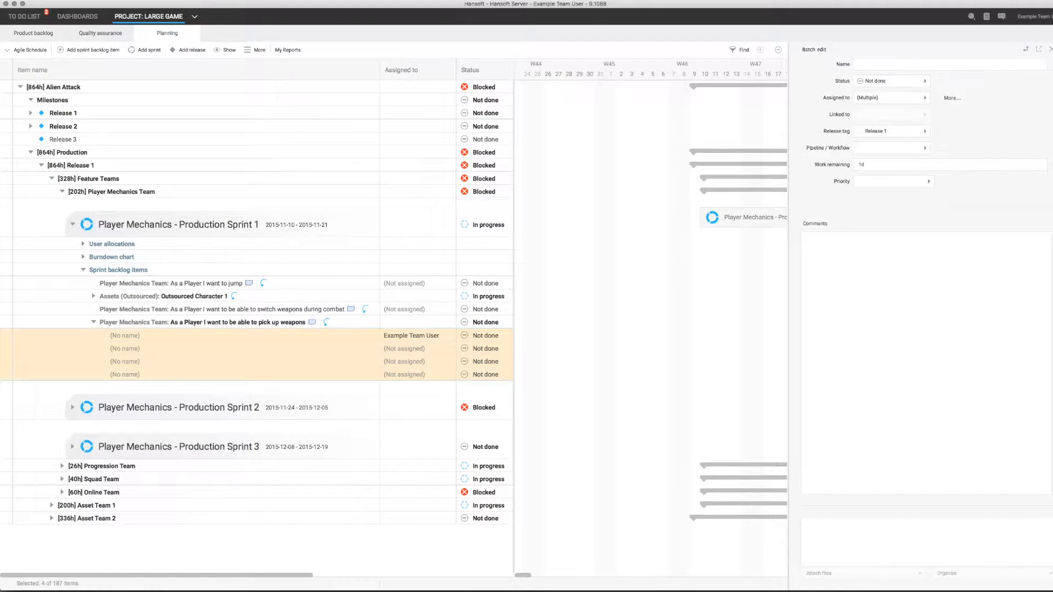
Widen the item list to show more columns and move the Release tag column directly after Work remaining.
left_click_drag(514, 110, 705, 109)
left_click_drag(628, 69, 548, 82)
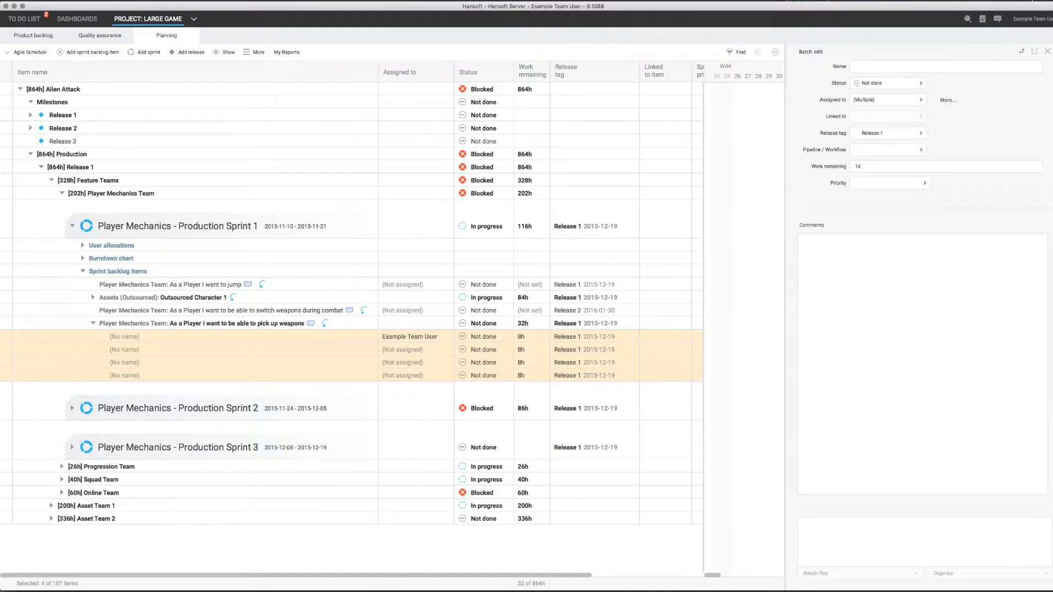
Reorder the batch edit fields with Pipeline / Workflow after Status and Priority after Assigned to, and hide the Pipeline / Workflow field.
left_click_drag(801, 150, 801, 99)
left_click_drag(801, 183, 801, 126)
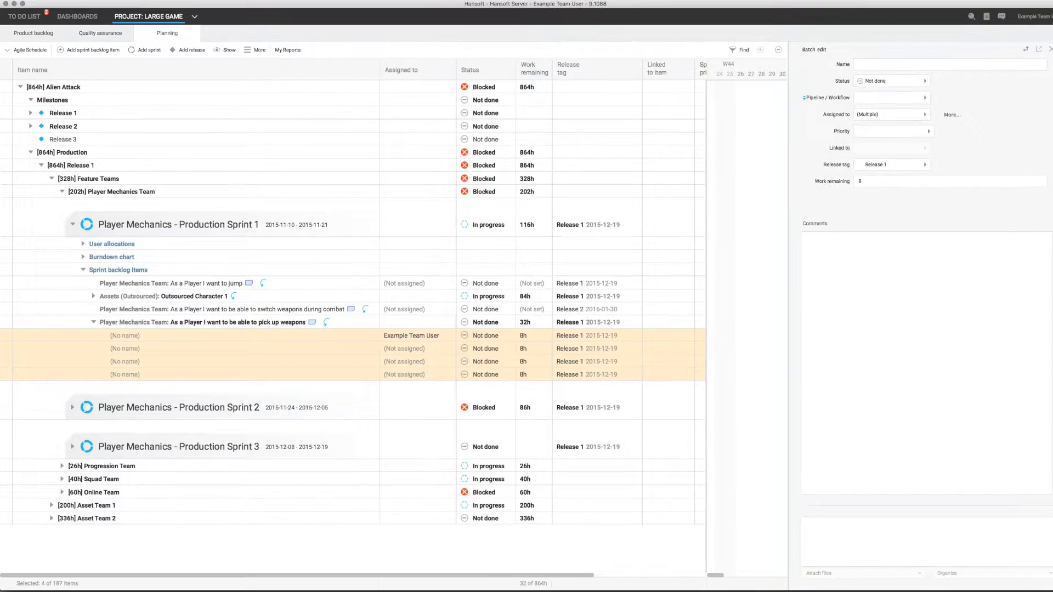
right_click(829, 101)
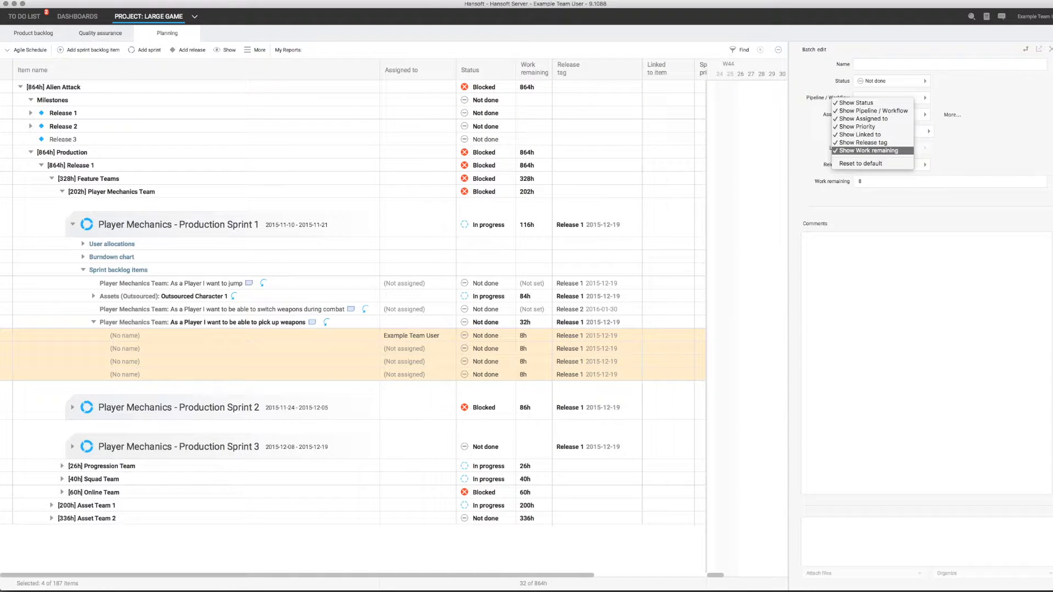
left_click(873, 110)
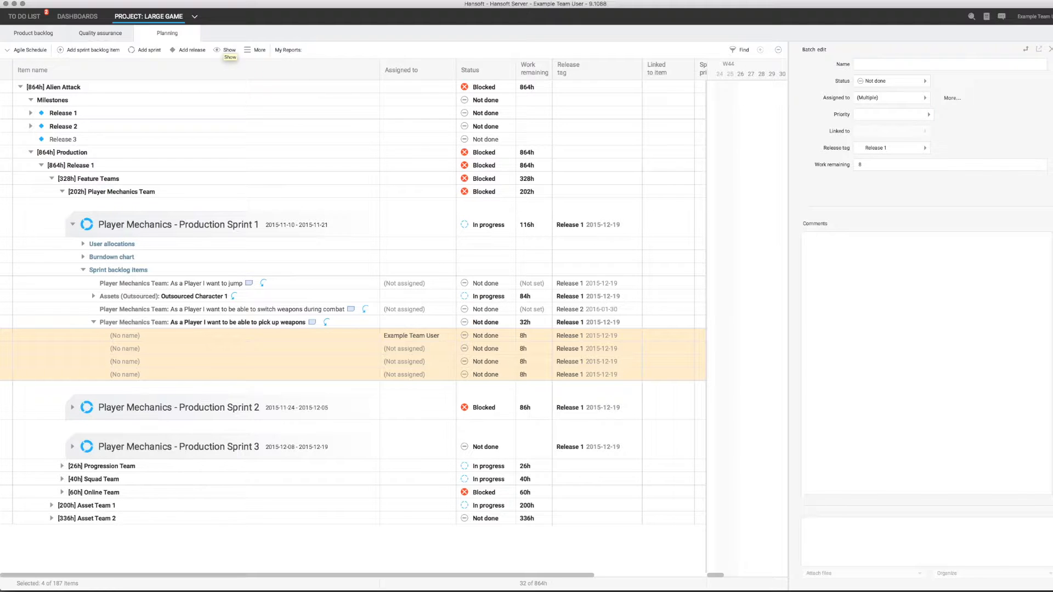
Limit the plan to items editable by me only and apply the Sprint Planning view preset.
left_click(226, 50)
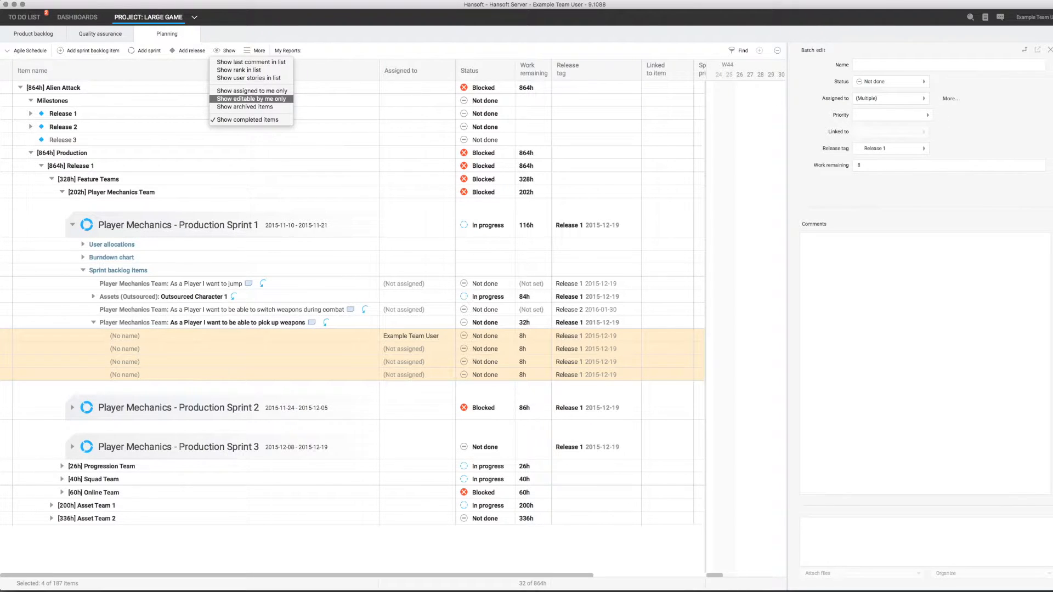
left_click(251, 98)
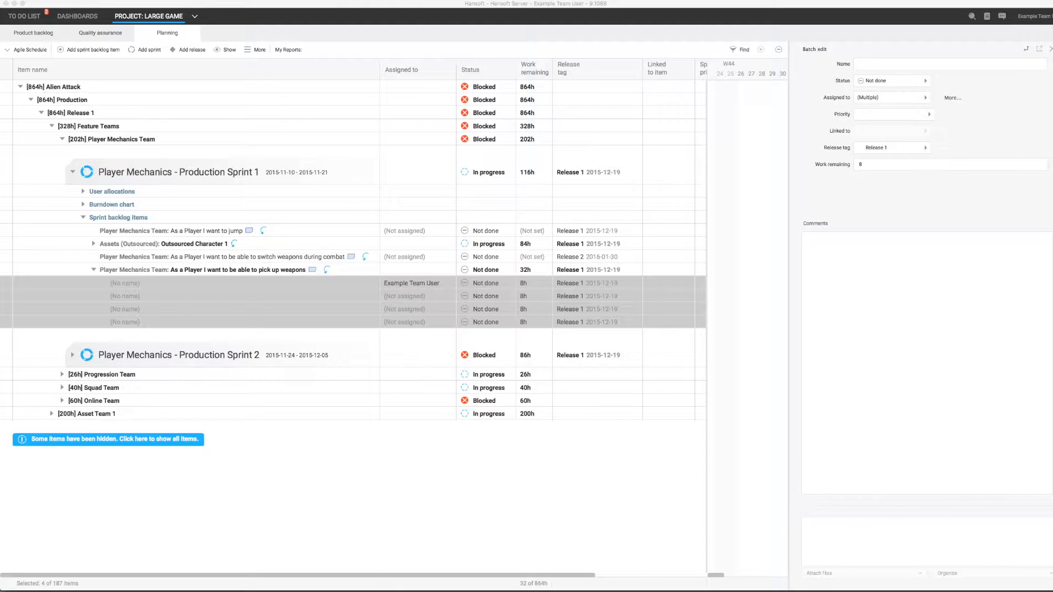
left_click(226, 50)
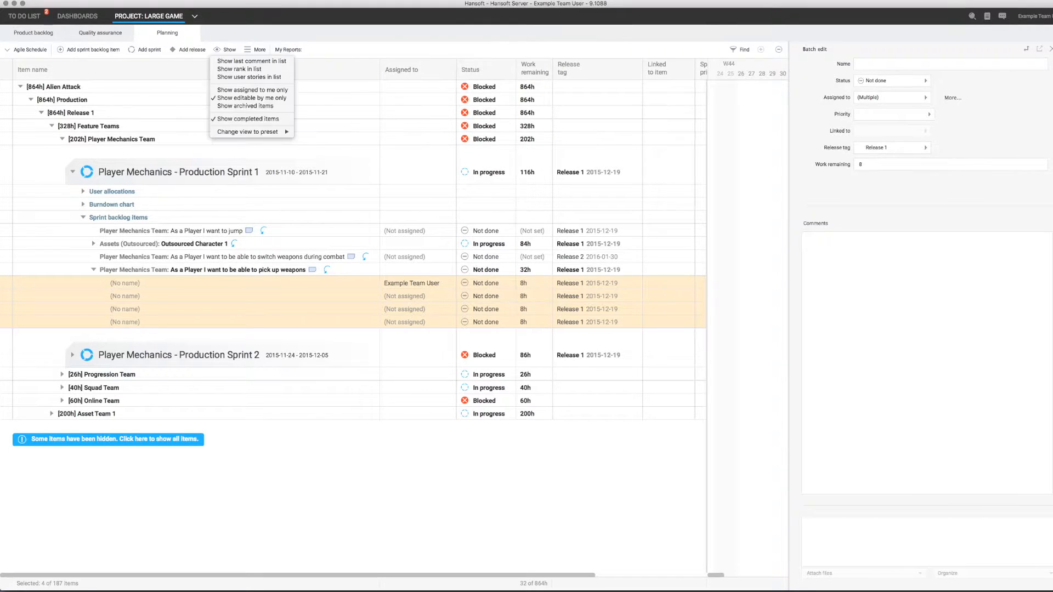
mouse_move(250, 131)
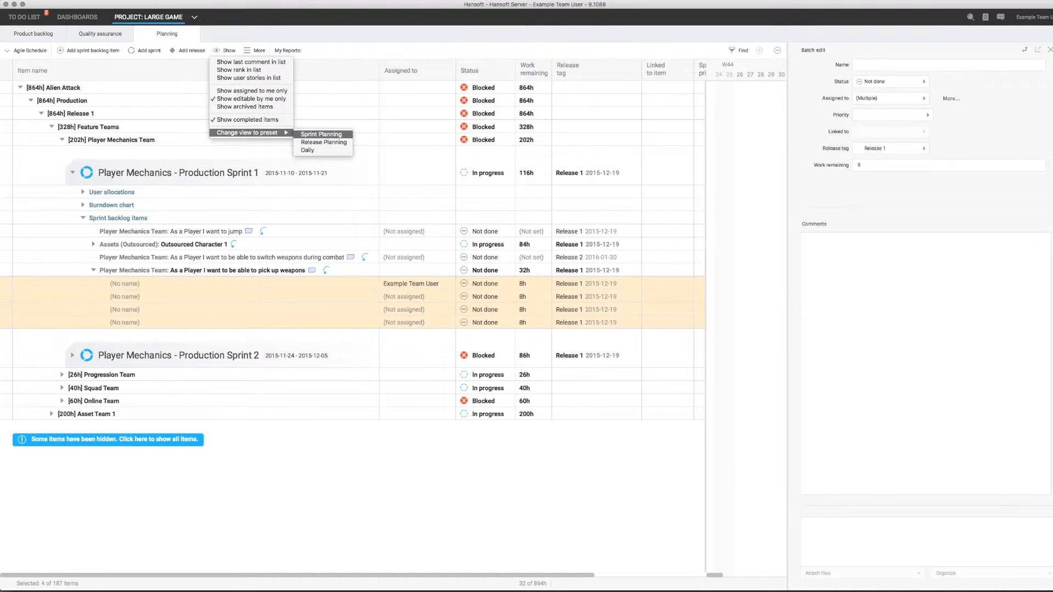
left_click(322, 133)
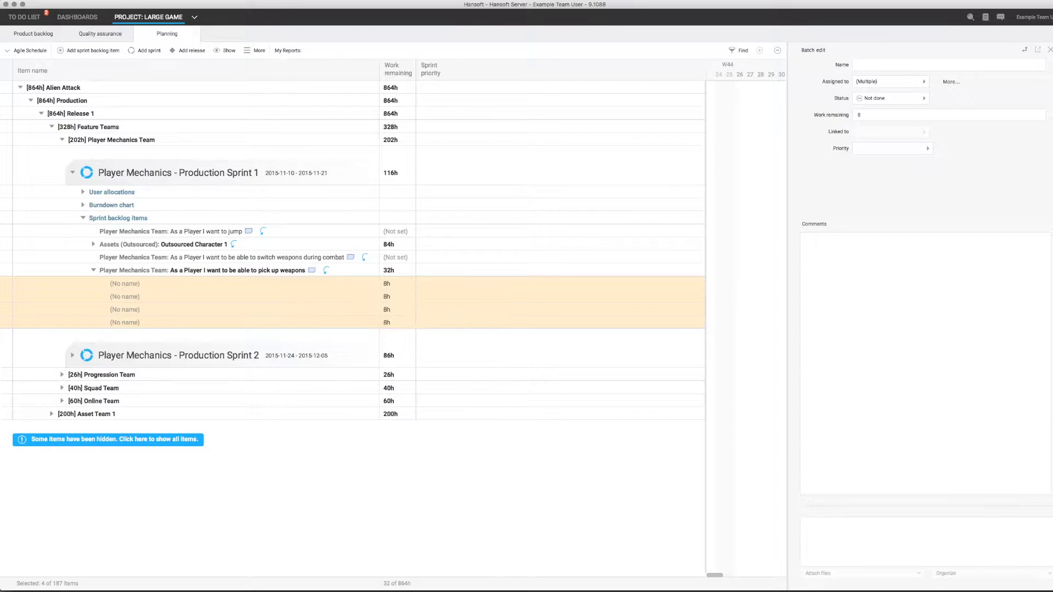
In the separate product backlog window for Large Game, expand the Progression Team and Squad Team groups together.
left_click(256, 50)
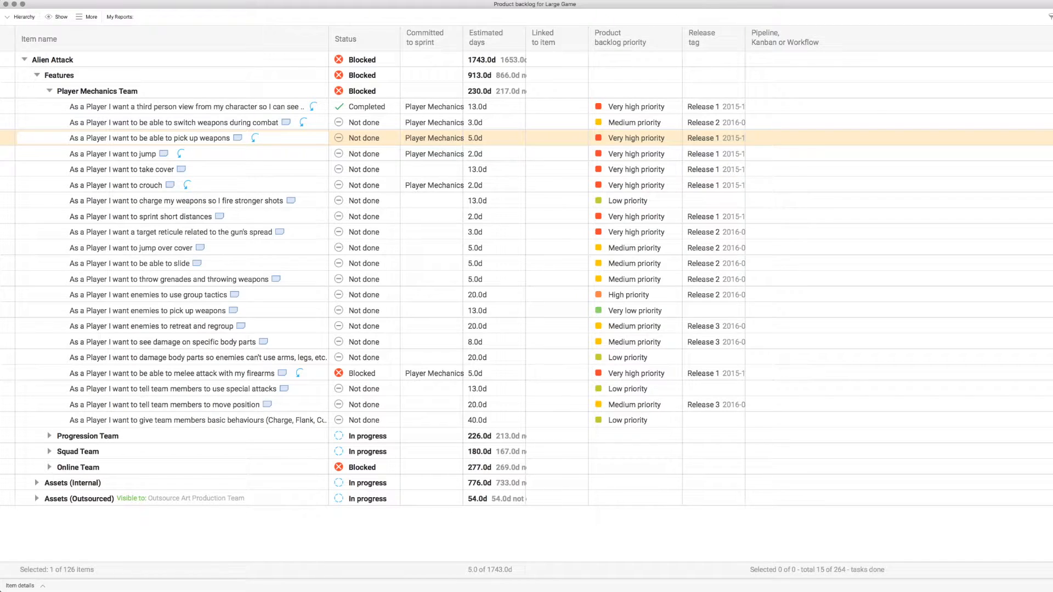
left_click(88, 436)
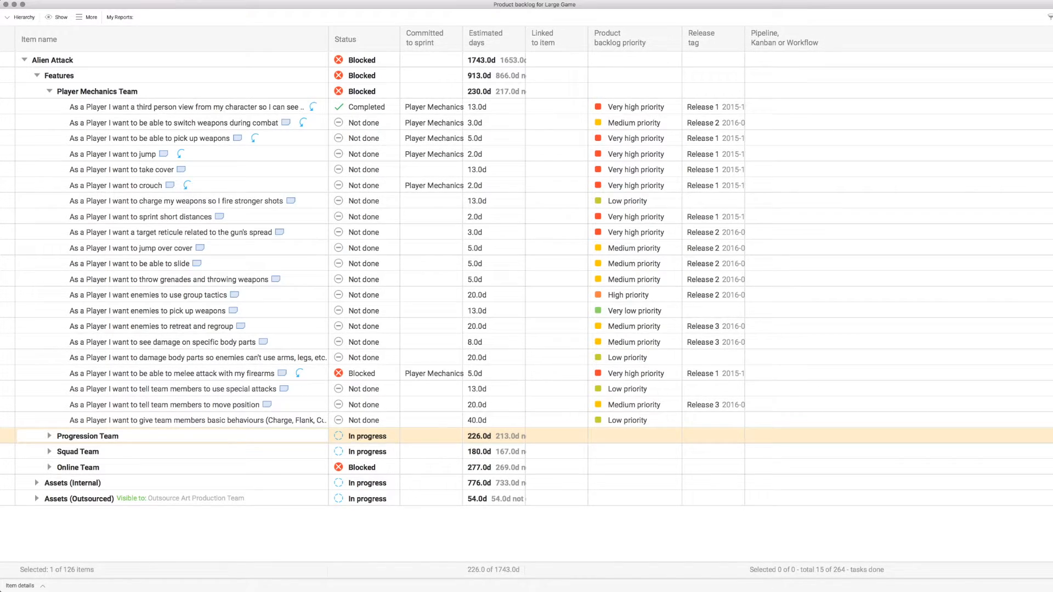
key("shift+Down")
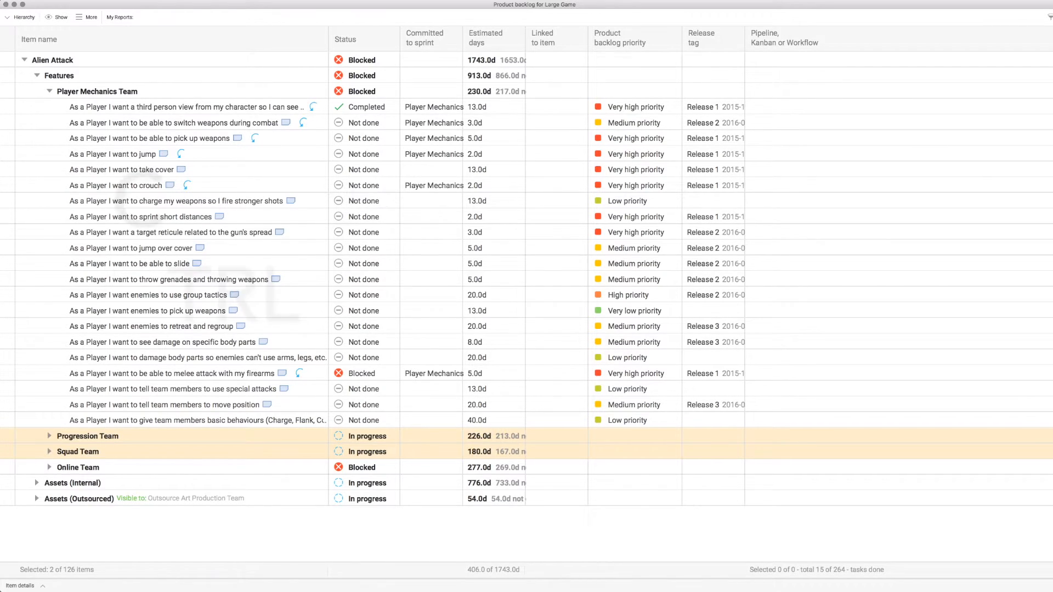
key("ctrl+Right")
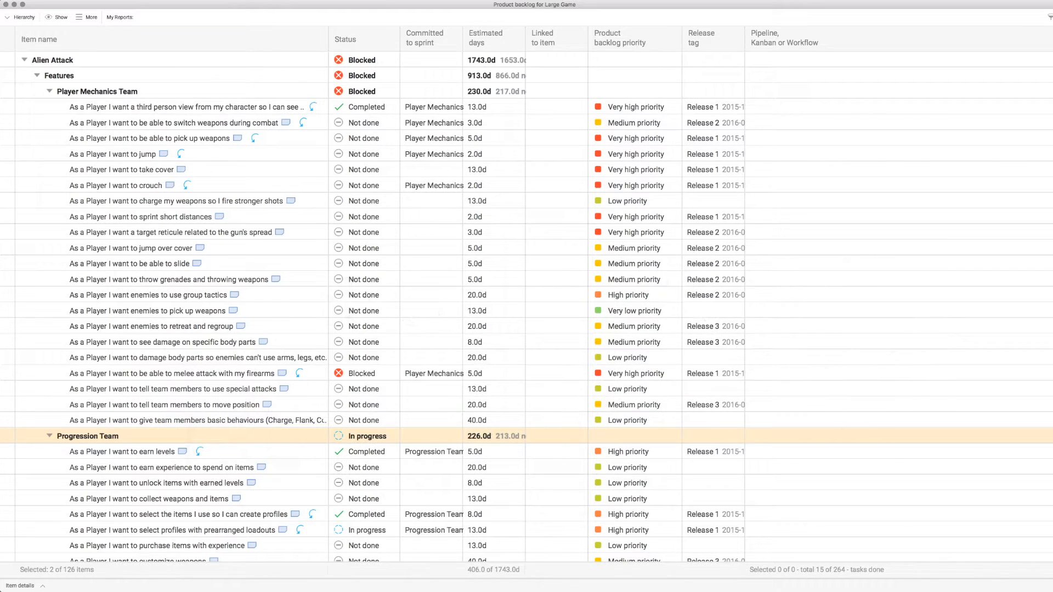
Collapse the entire Alien Attack backlog hierarchy and expand it again, keeping the Player Mechanics, Progression and Squad Team groups collapsed.
left_click(60, 76)
left_click(53, 61)
key("ctrl+Left")
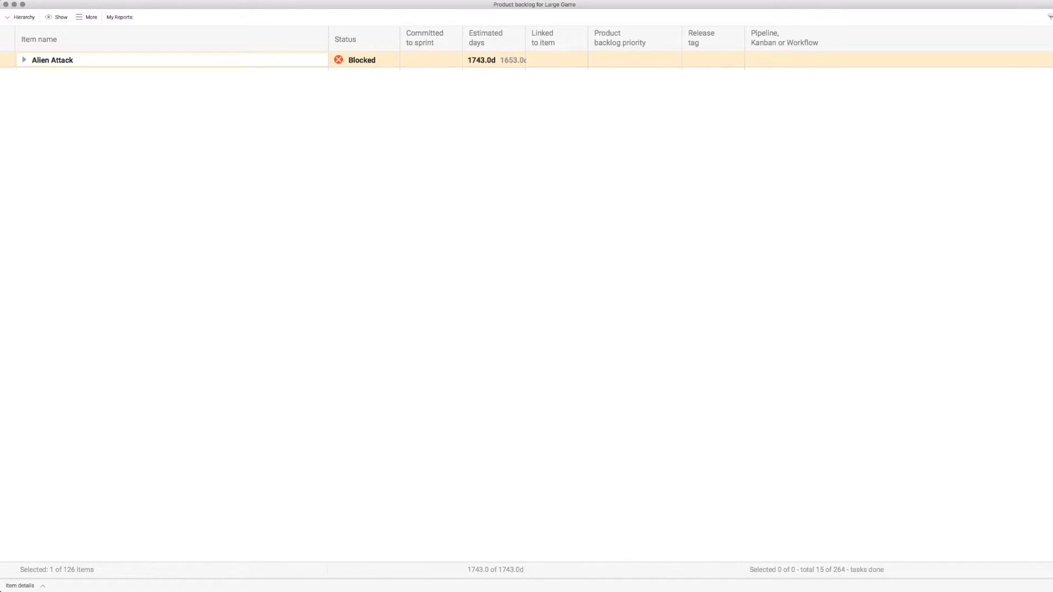
key("ctrl+Right")
key("ctrl+Left")
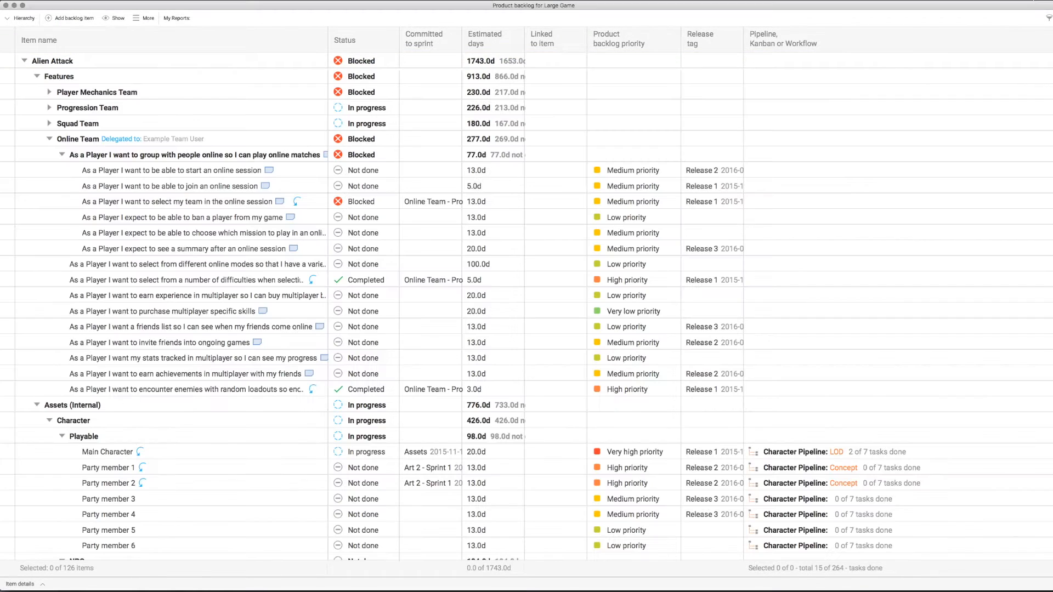
Create a backlog item named "Jump" under Online Team and flag it as a user story.
left_click(78, 139)
key("Return")
type("J")
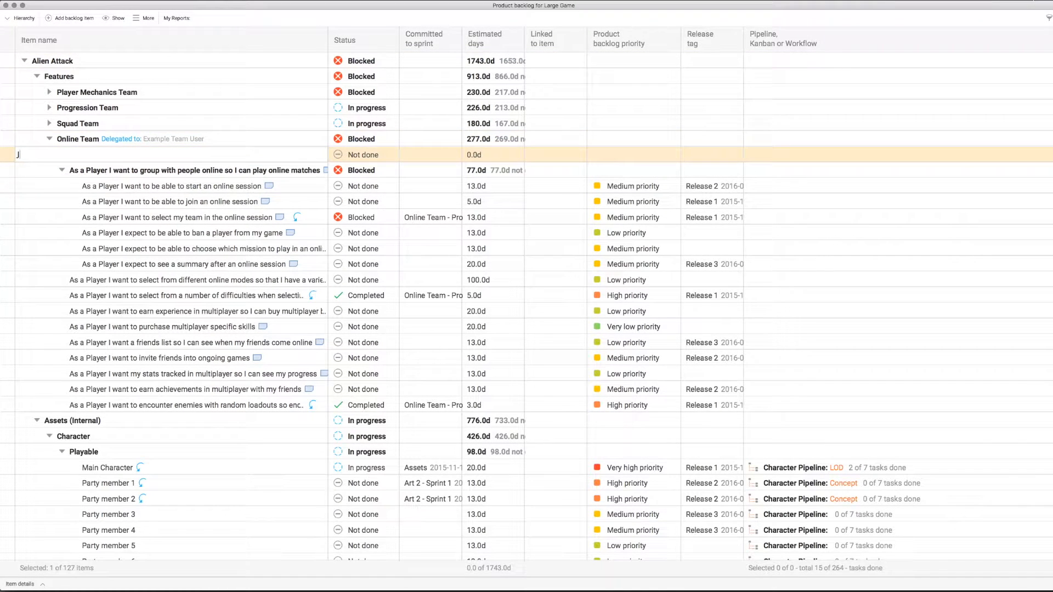
type("ump")
right_click(184, 160)
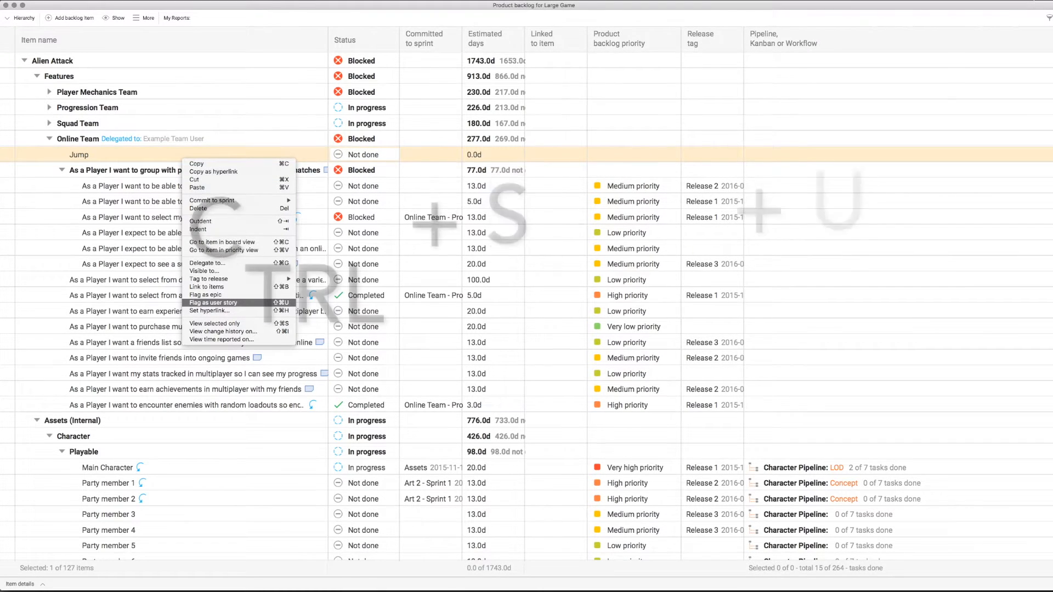
key("ctrl+shift+u")
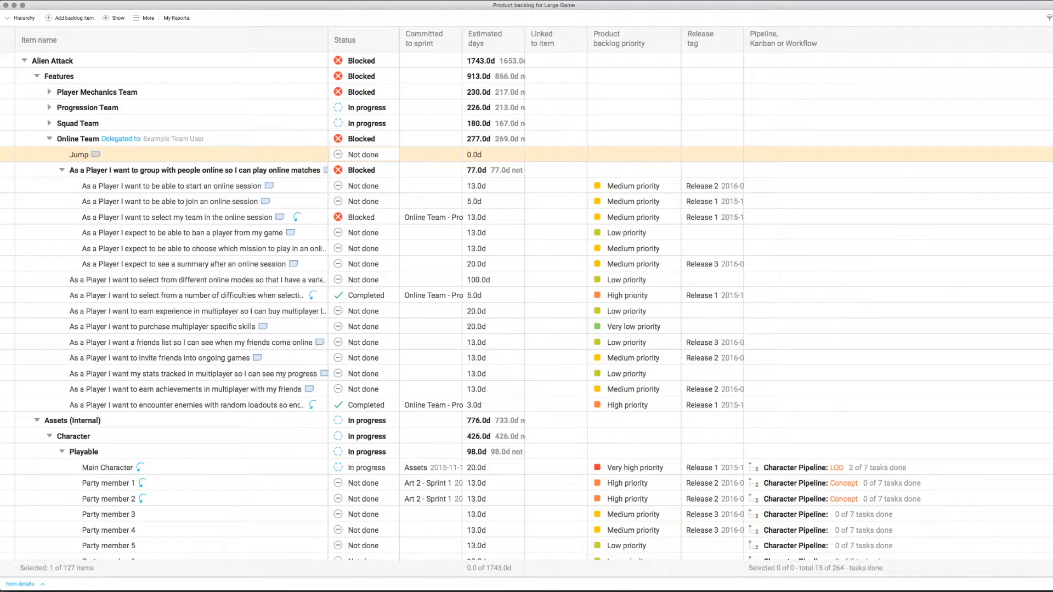
In the Jump item's details, write the user story "As a player I want to jump so that I can get over obstacles".
left_click(20, 585)
left_click(391, 394)
type("As a player I wan")
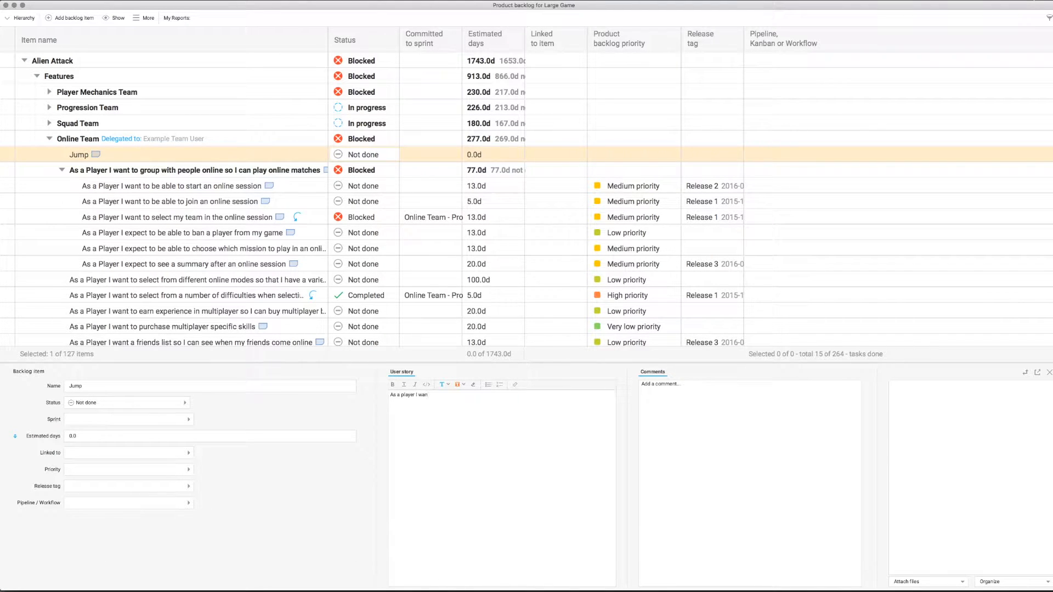
type("t to jump so tht")
type("t I can get over obstacles")
key("super+Tab")
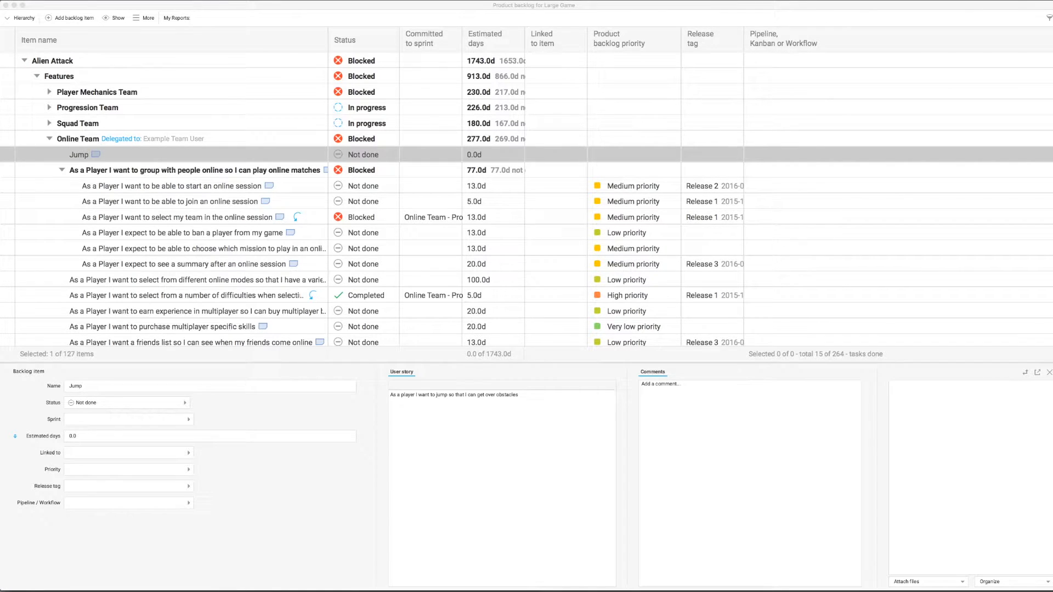
Move the Product backlog priority column directly after Item name and switch the backlog to the Priority view.
key("super+Tab")
left_click_drag(650, 41, 329, 50)
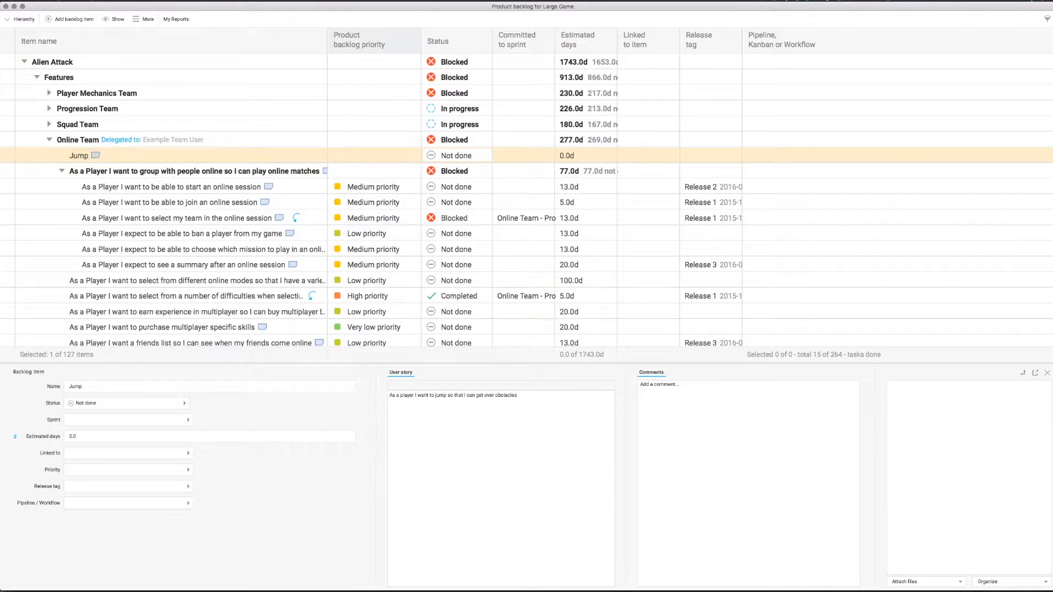
left_click(22, 19)
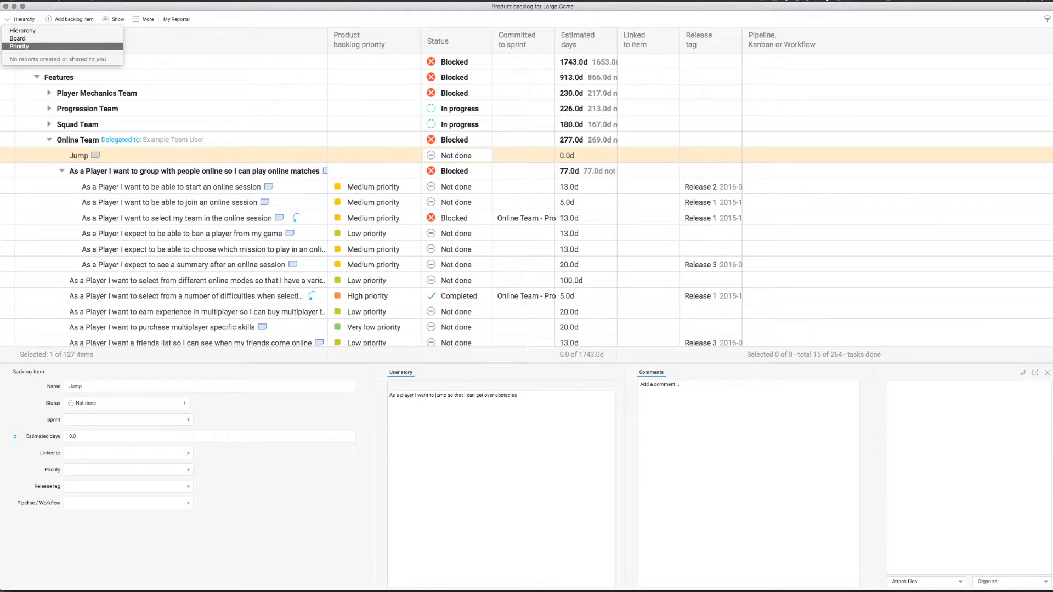
left_click(19, 46)
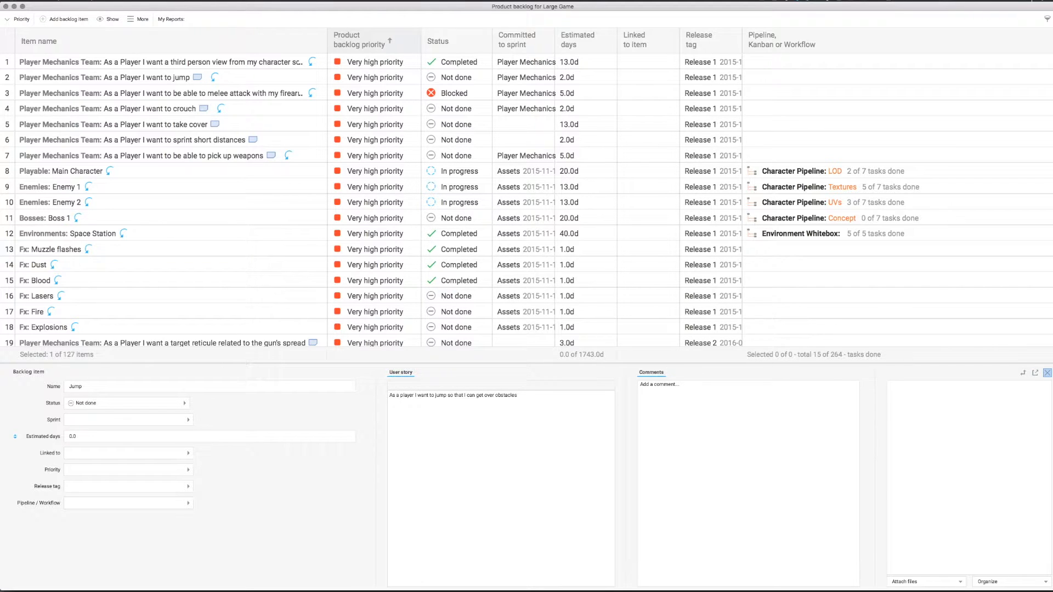
Close the item details and return the backlog to the Hierarchy view.
left_click(1047, 373)
left_click(18, 19)
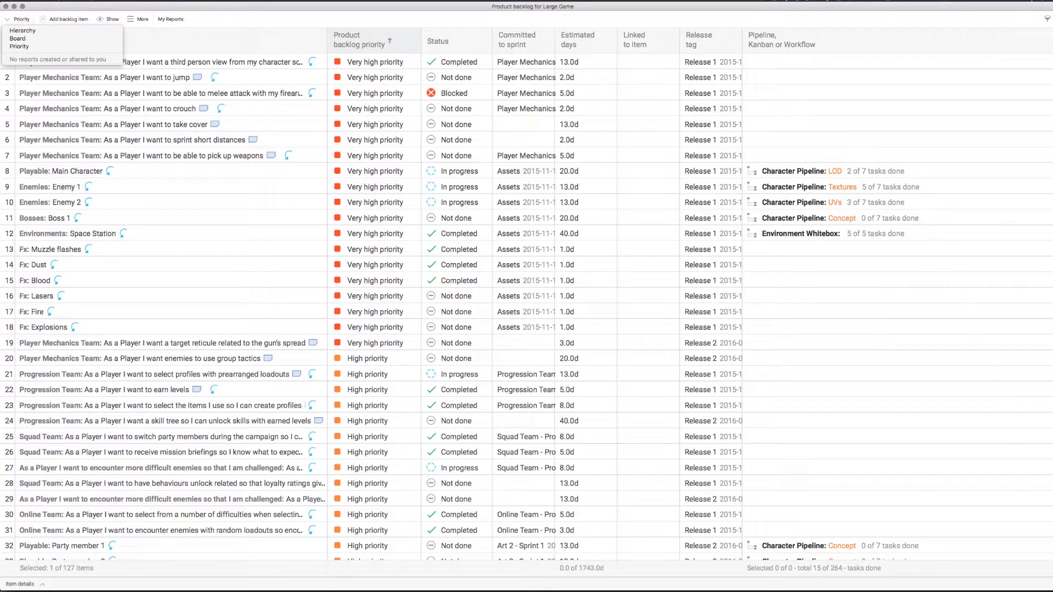
left_click(23, 31)
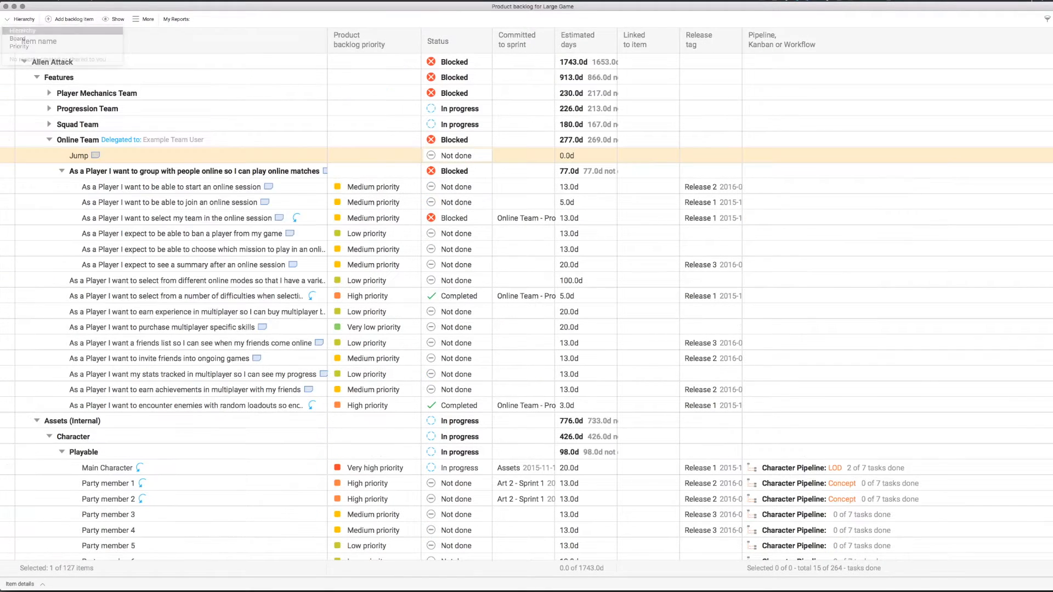
Restrict the backlog to only the Online Team group and its items.
right_click(169, 140)
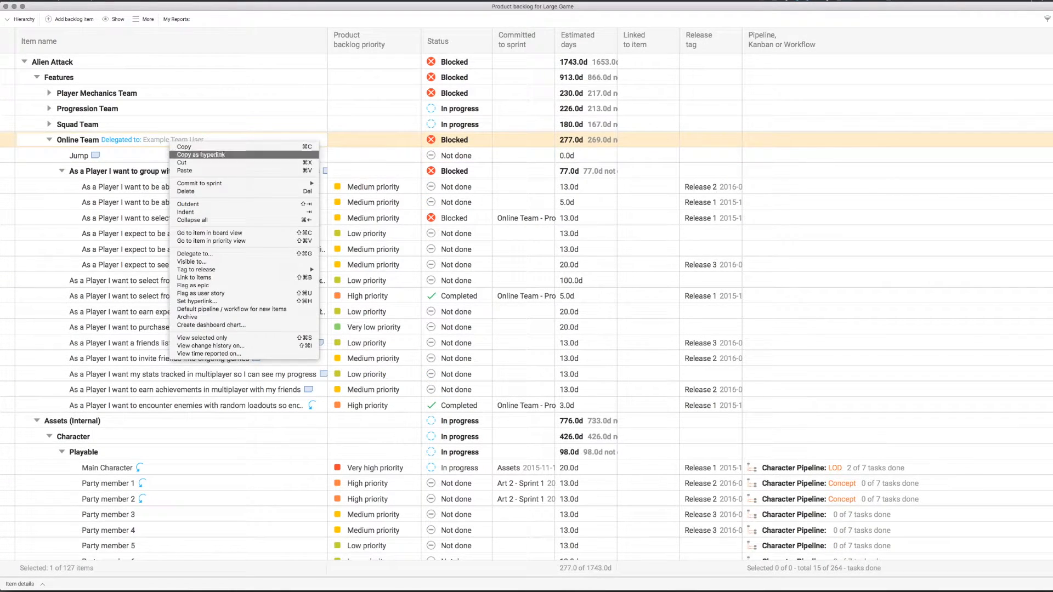
mouse_move(241, 183)
key("ctrl+shift+s")
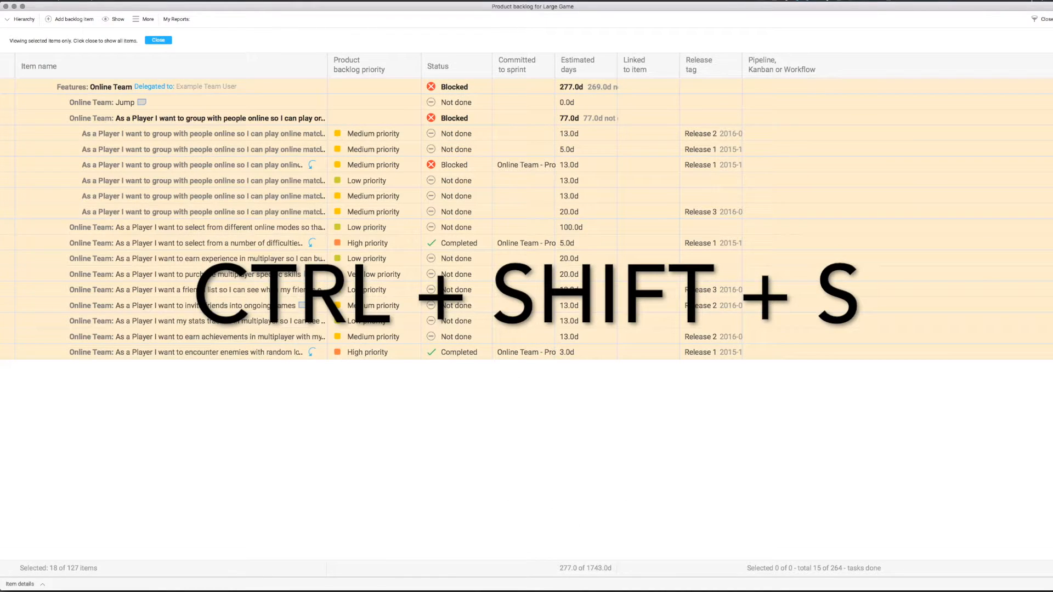
Show the Online Team items in the Priority view and move Jump to the head of the High priority items.
left_click(21, 19)
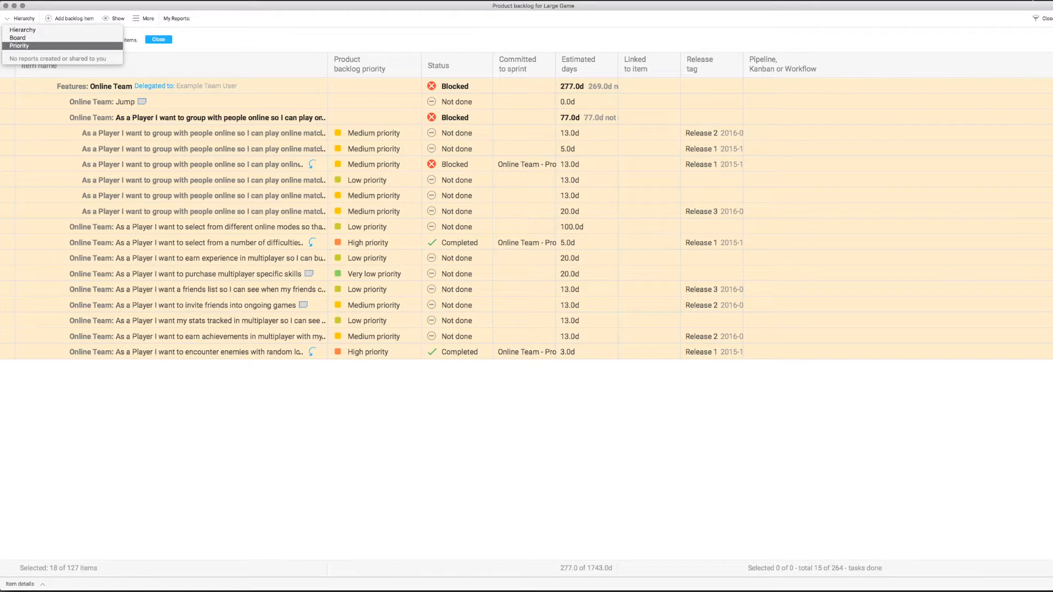
left_click(21, 45)
left_click_drag(164, 321, 165, 84)
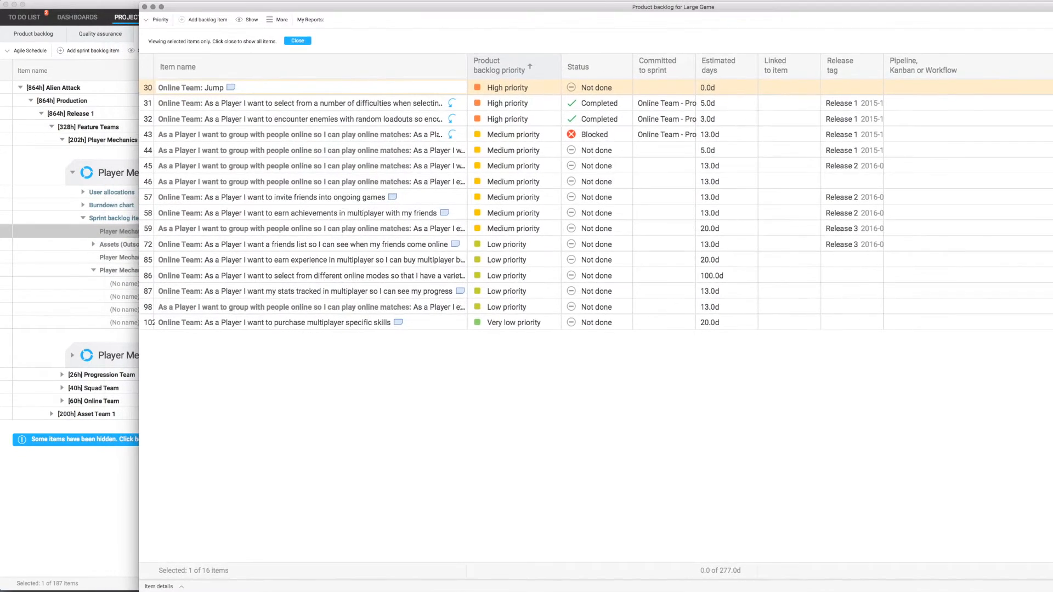
Place the backlog window beside the planning view and commit Jump as the first sprint backlog item of the expanded Player Mechanics production sprint.
left_click_drag(329, 6, 537, 6)
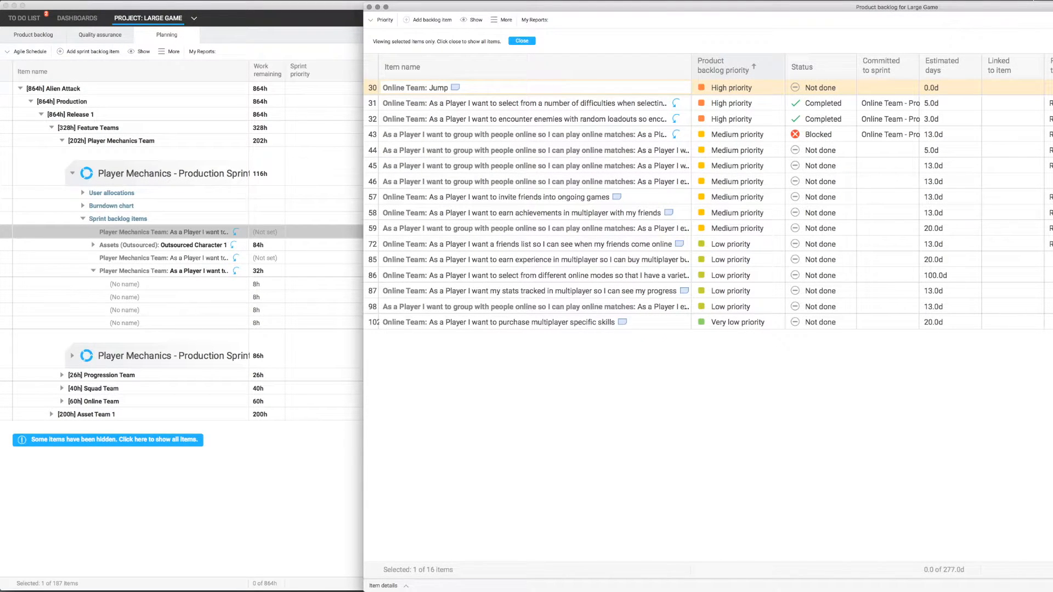
left_click_drag(439, 88, 134, 226)
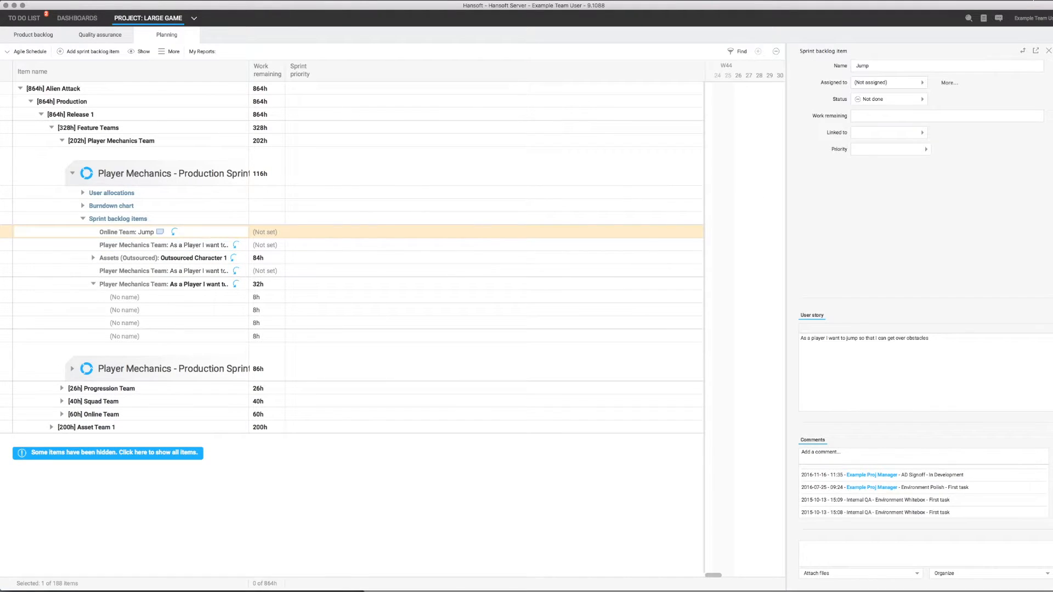
Break the Jump sprint item down into three sub-items named Task 1, Task 2 and Task 3.
key("Return")
key("ctrl+Right")
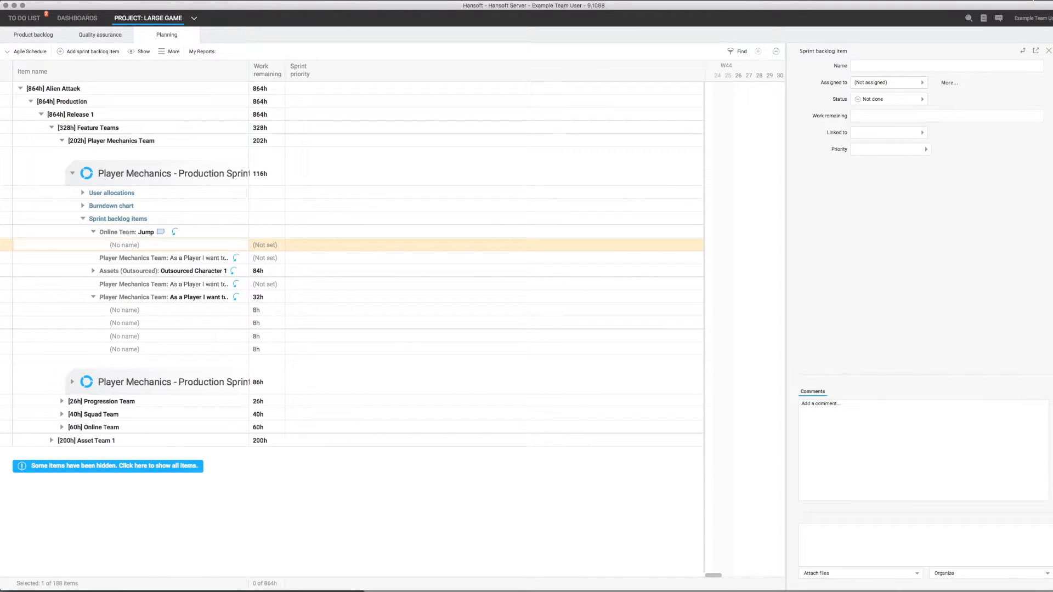
type("Task 1")
key("Return")
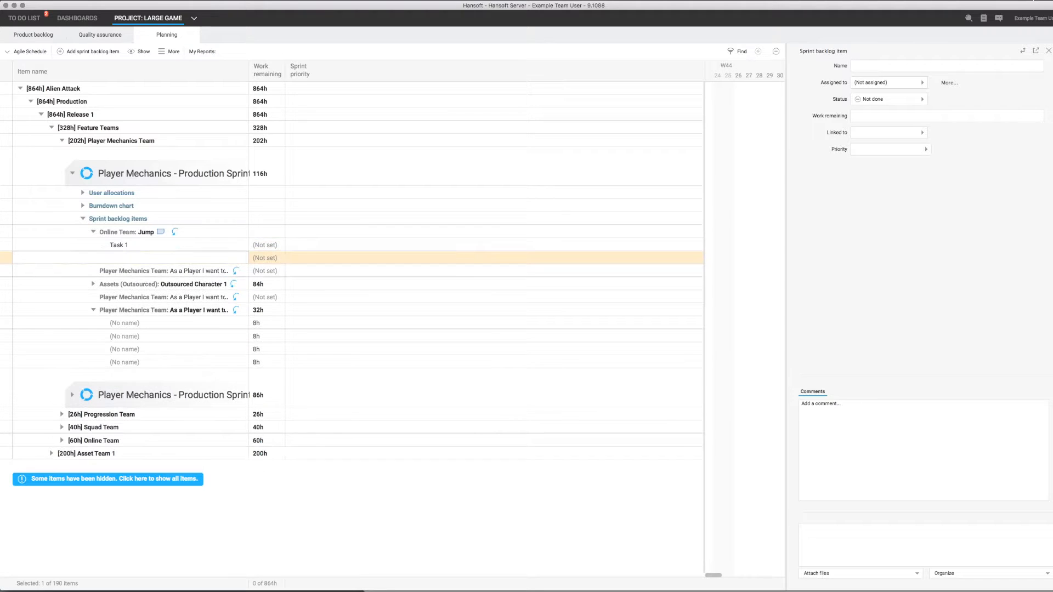
type("Task 2")
key("Return")
type("Ta")
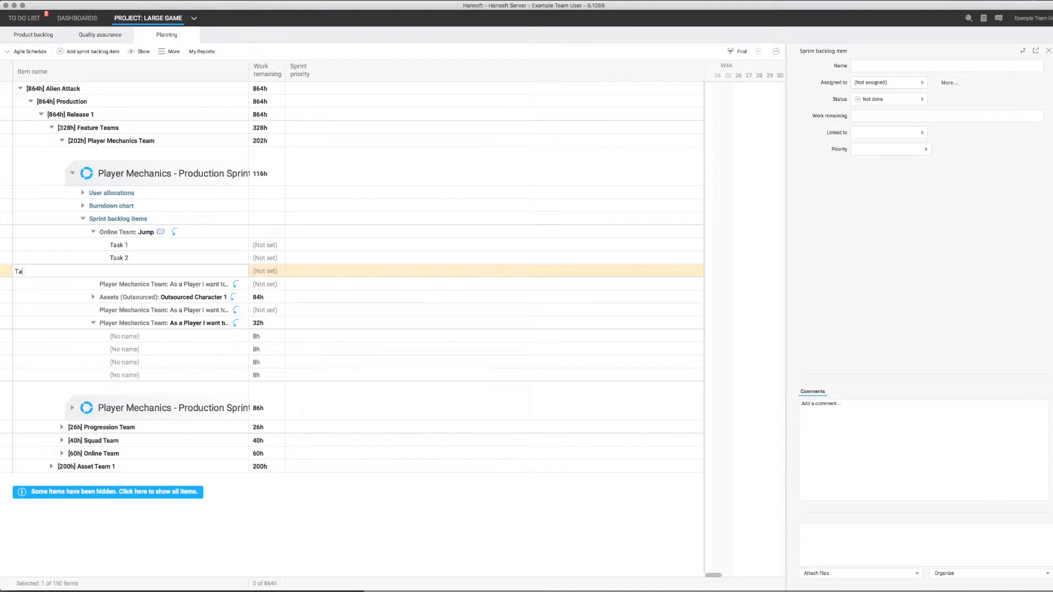
type("sk 3")
left_click(493, 232)
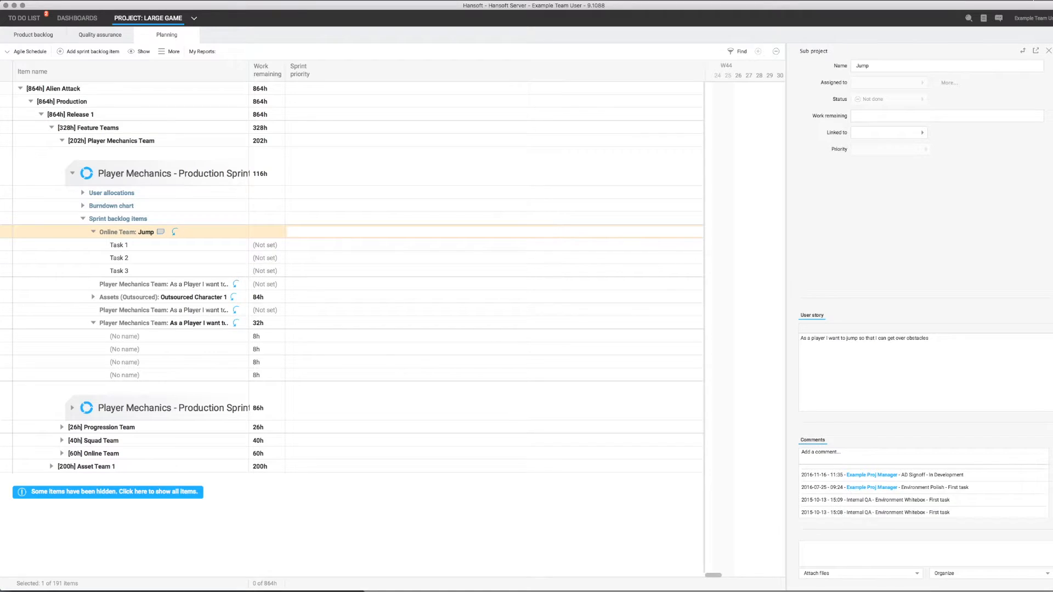
Set the sprint priority of Task 1 to Very high, Task 2 to Medium and Task 3 to Low.
left_click(336, 245)
left_click(337, 254)
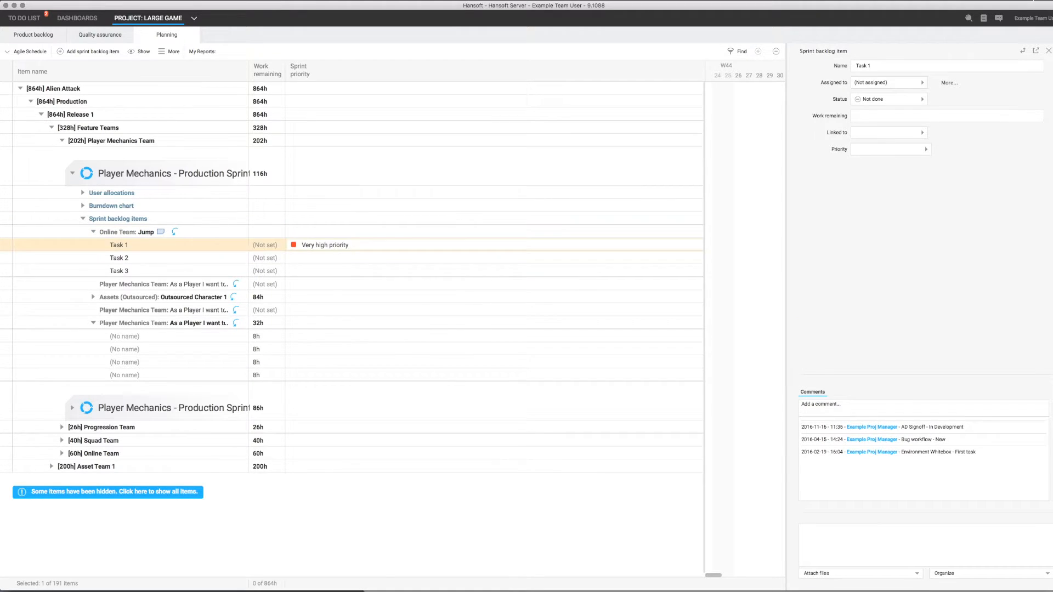
left_click(337, 257)
left_click(335, 287)
left_click(336, 271)
left_click(337, 270)
left_click(335, 270)
Open the to do list and close its News feed.
left_click_drag(33, 35, 384, 36)
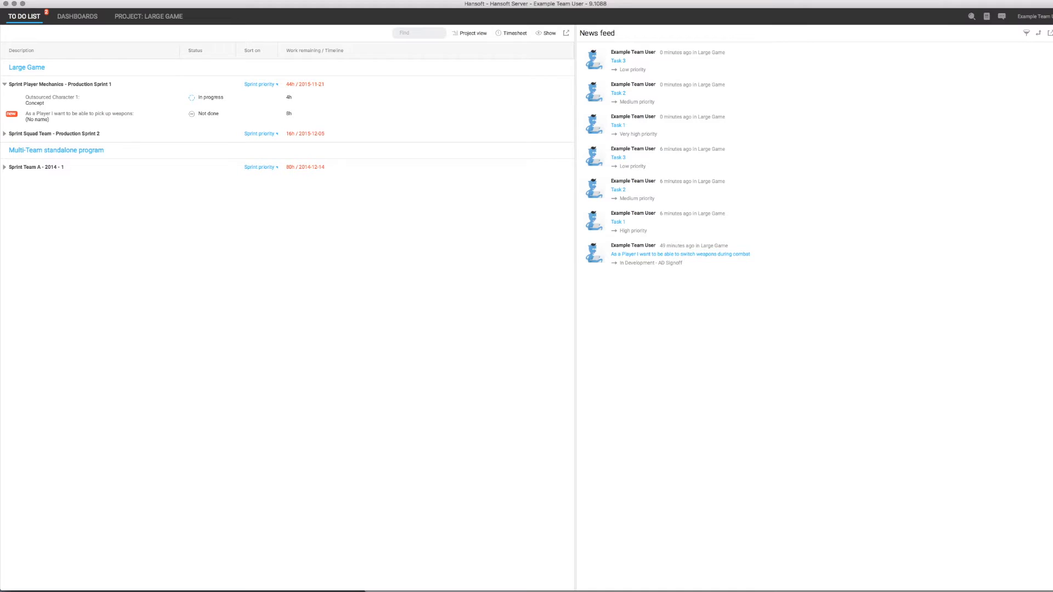
left_click(1052, 33)
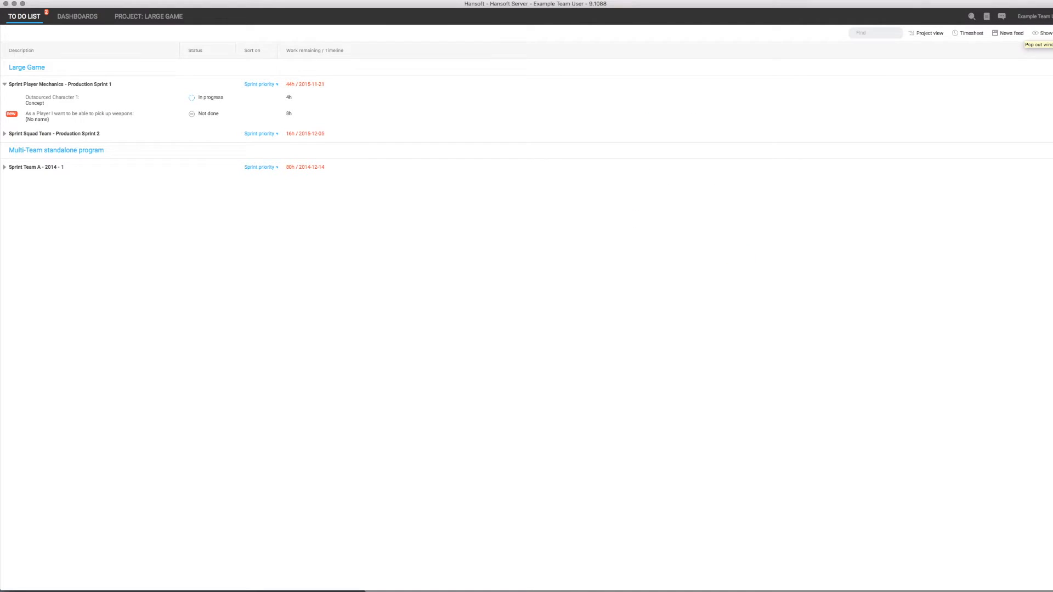